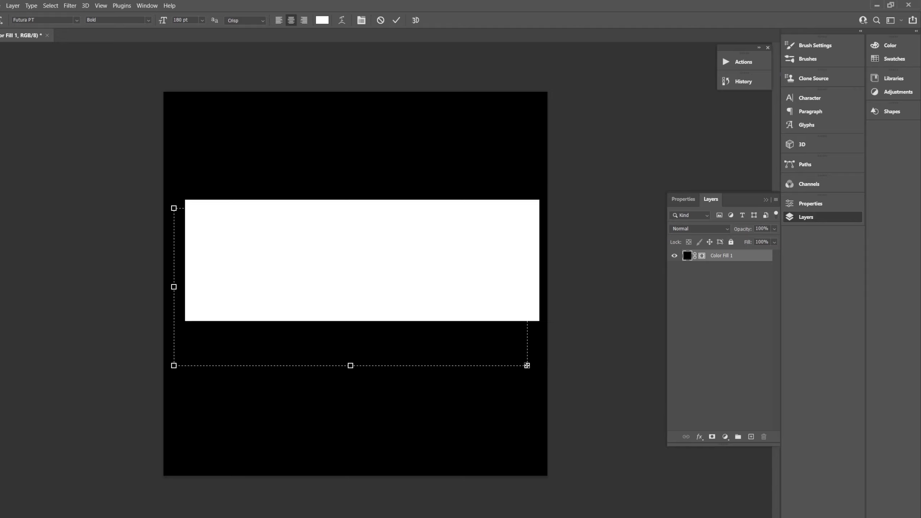
# Type RETRO, convert it to a smart object and move it to the canvas centre
pyautogui.write('RETR')
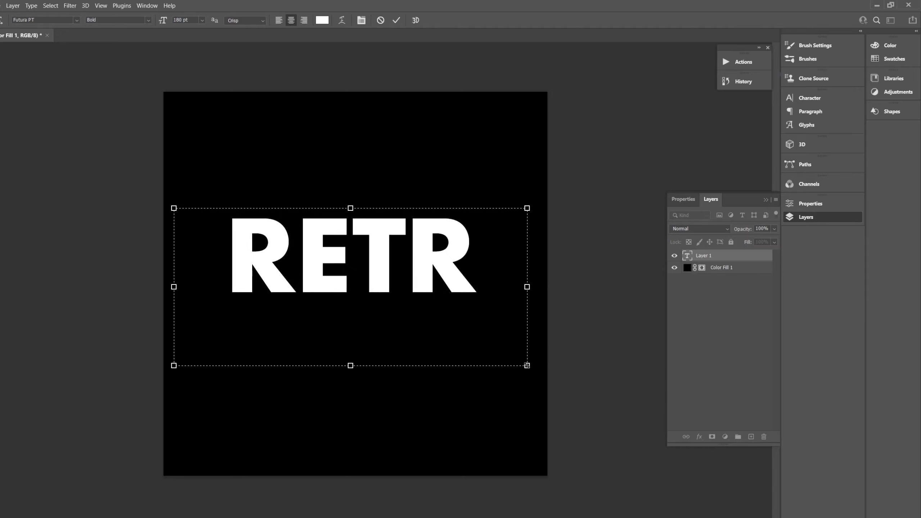
pyautogui.write('O')
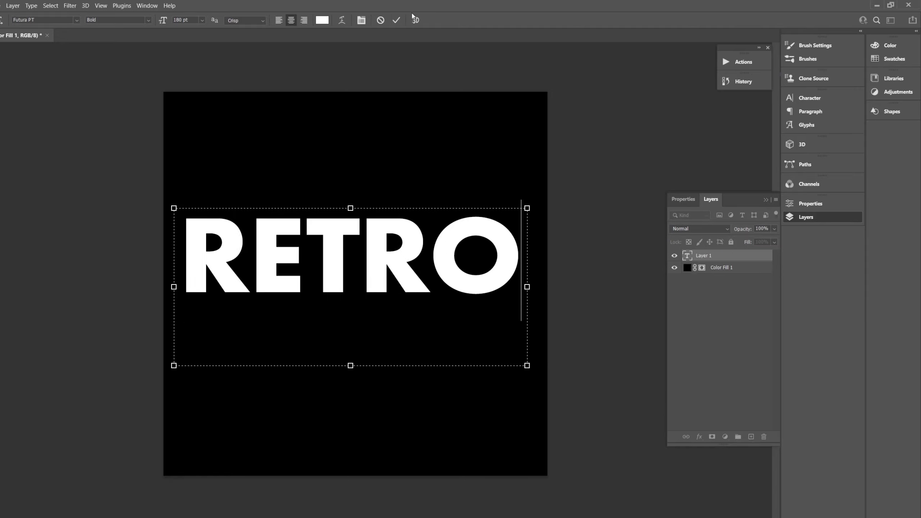
pyautogui.click(396, 20)
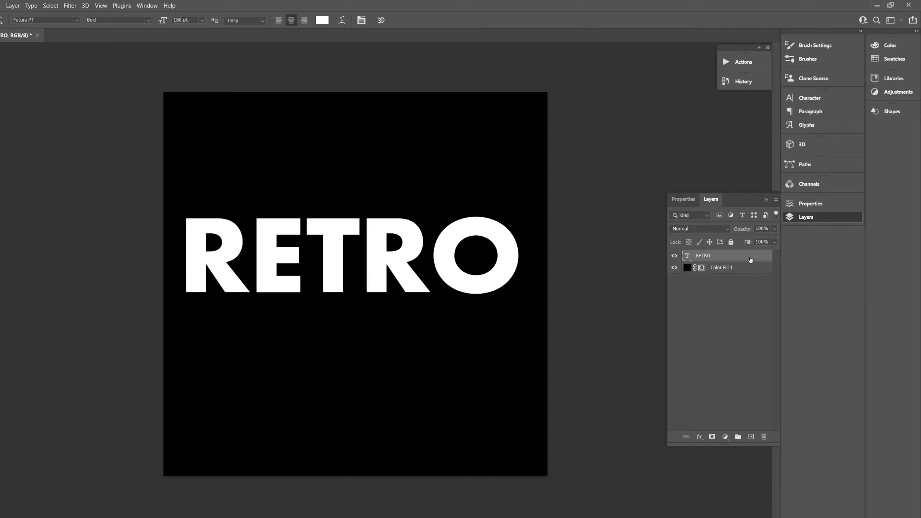
pyautogui.rightClick(749, 260)
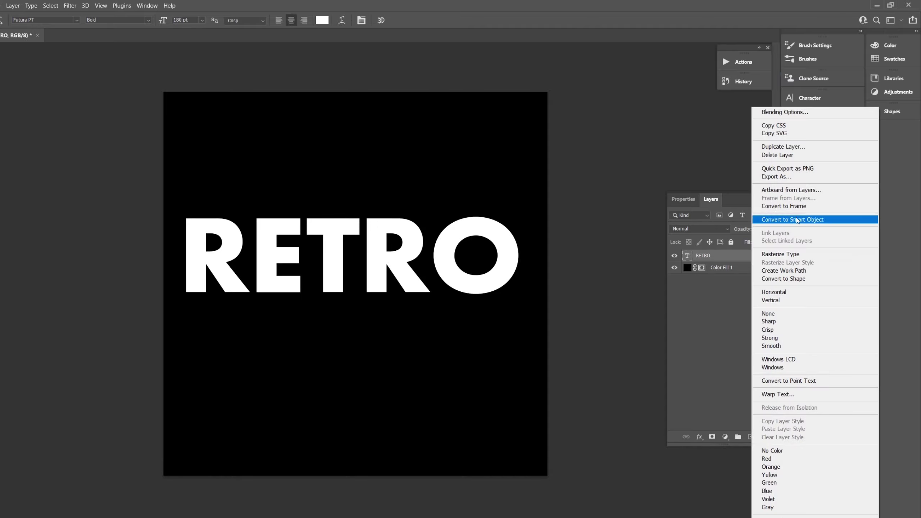
pyautogui.click(796, 220)
pyautogui.hotkey('ctrl', 't')
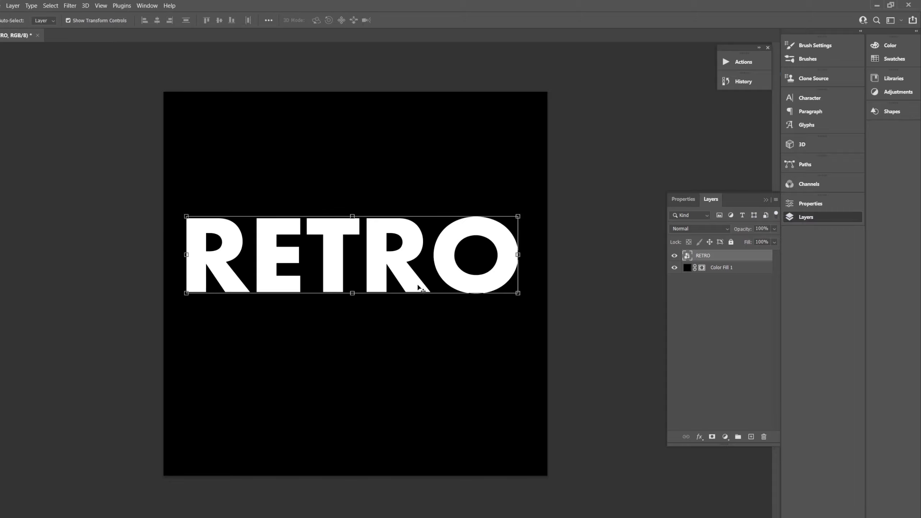
pyautogui.moveTo(392, 264); pyautogui.dragTo(396, 292)
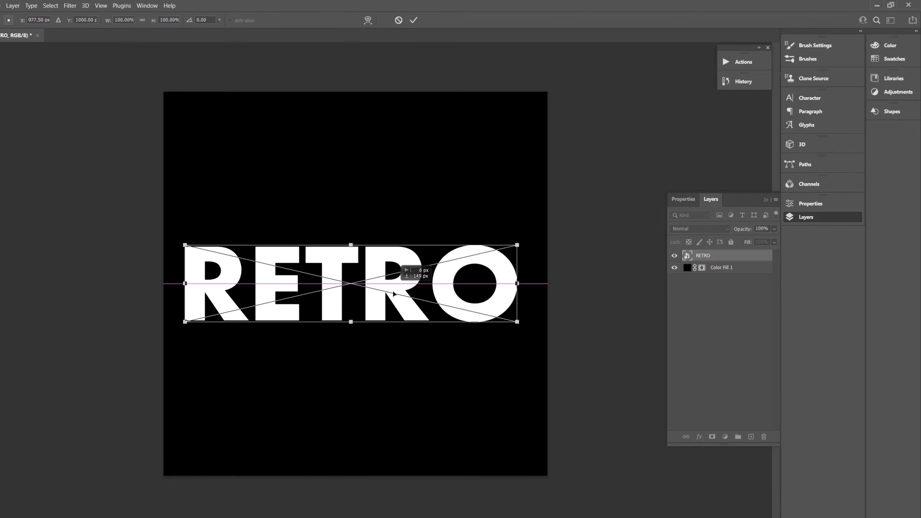
pyautogui.press('Return')
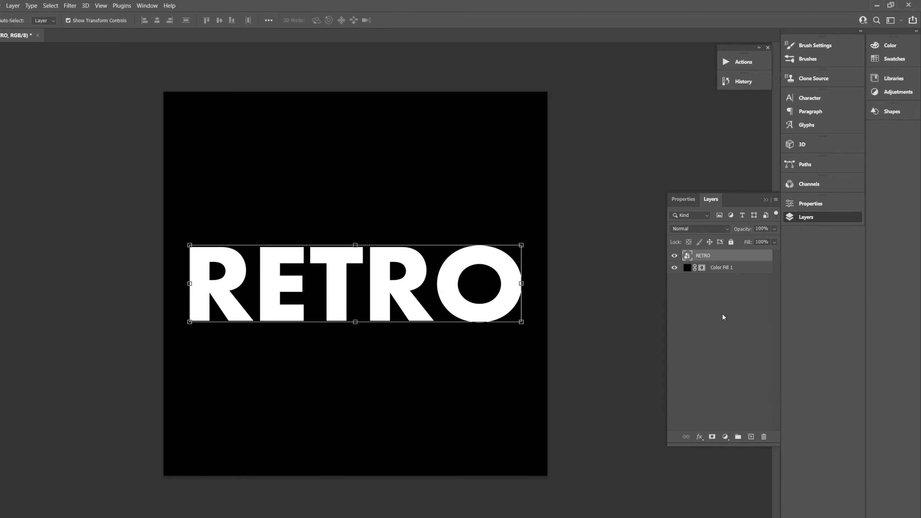
# Add a Gradient Overlay to the RETRO layer and browse the gradient presets
pyautogui.click(748, 268)
pyautogui.click(699, 437)
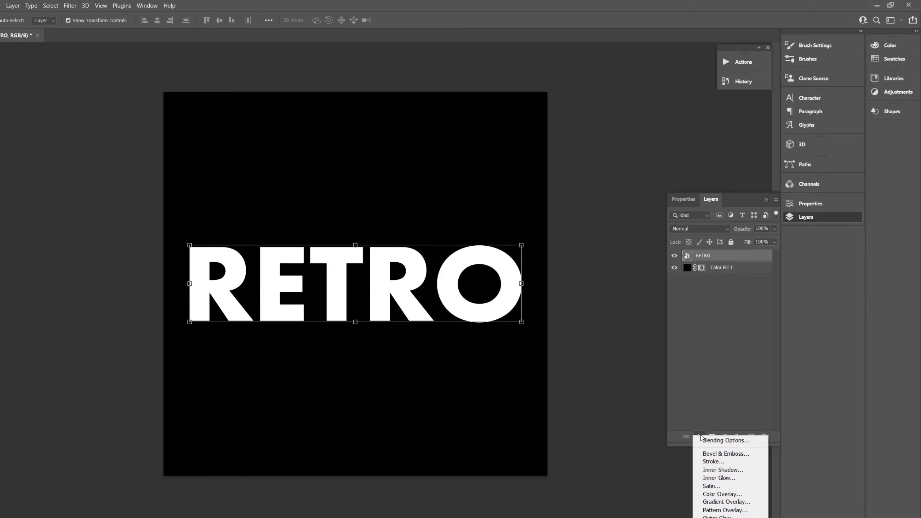
pyautogui.click(725, 504)
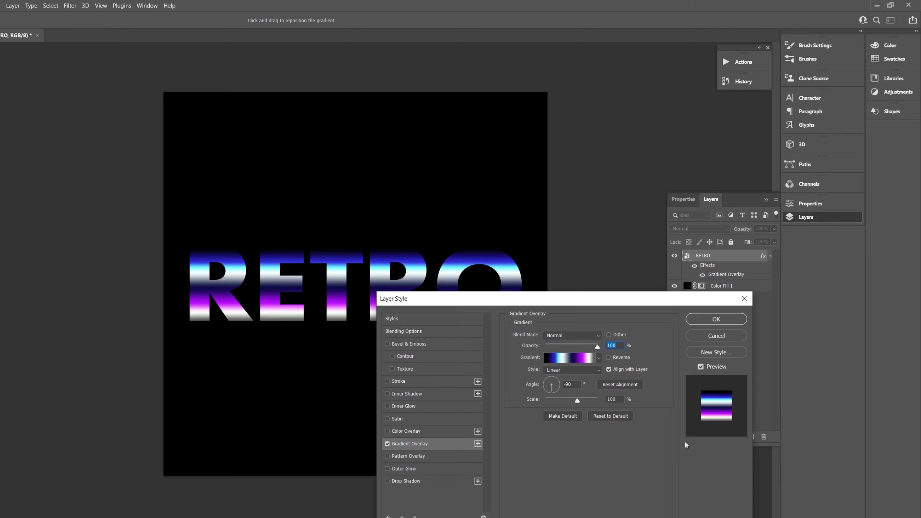
pyautogui.click(561, 360)
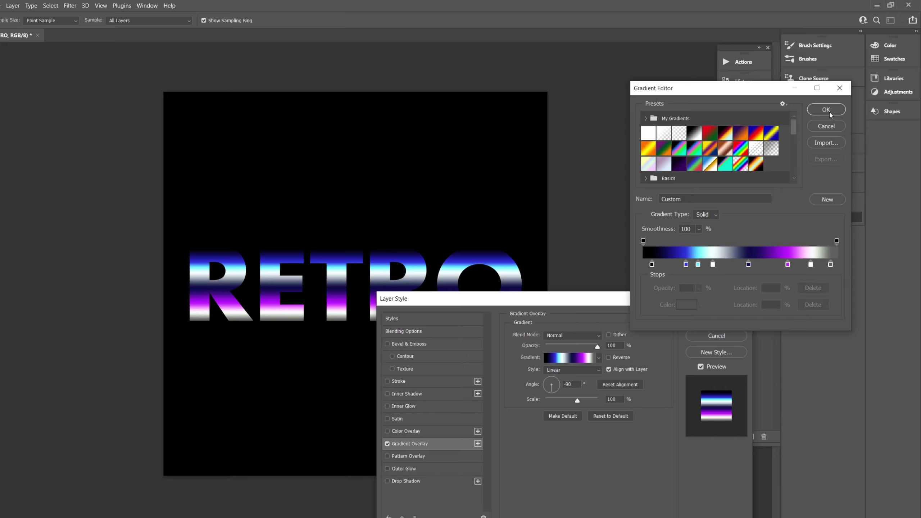
pyautogui.scroll(-2, 761, 145)
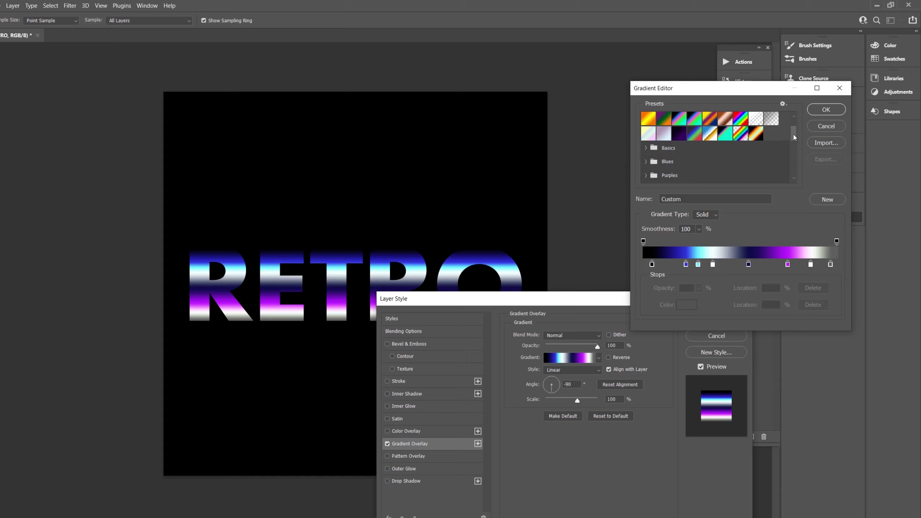
pyautogui.moveTo(793, 134); pyautogui.dragTo(794, 182)
# Try pink pastel, teal rainbow, sunset orange and magenta-to-cyan gradient presets on RETRO
pyautogui.click(705, 166)
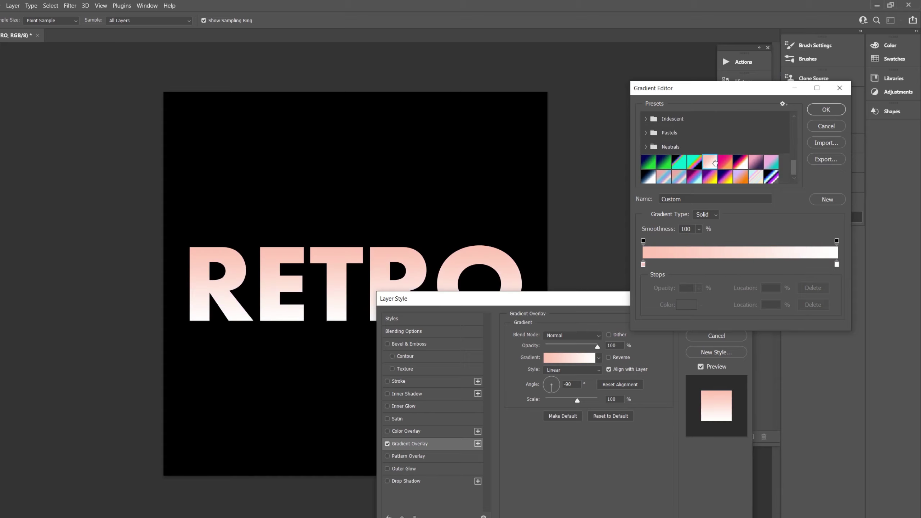
pyautogui.click(696, 163)
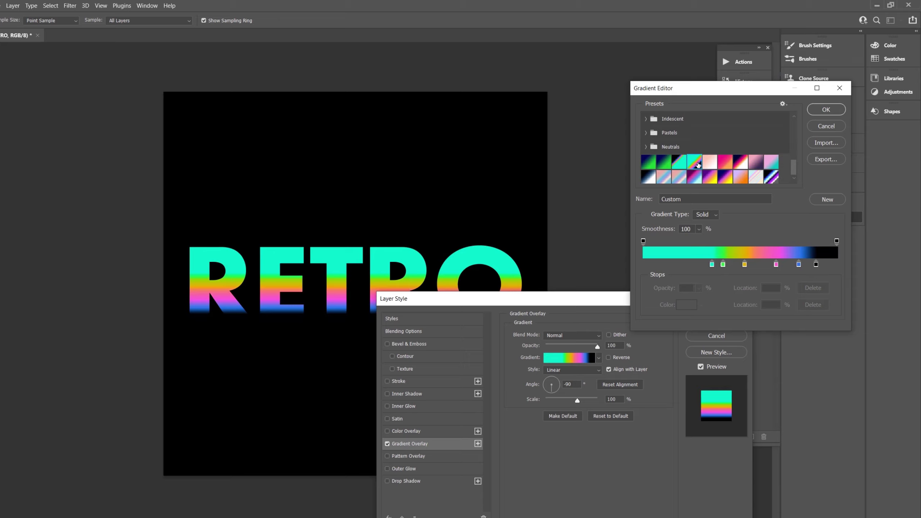
pyautogui.click(746, 161)
pyautogui.click(699, 174)
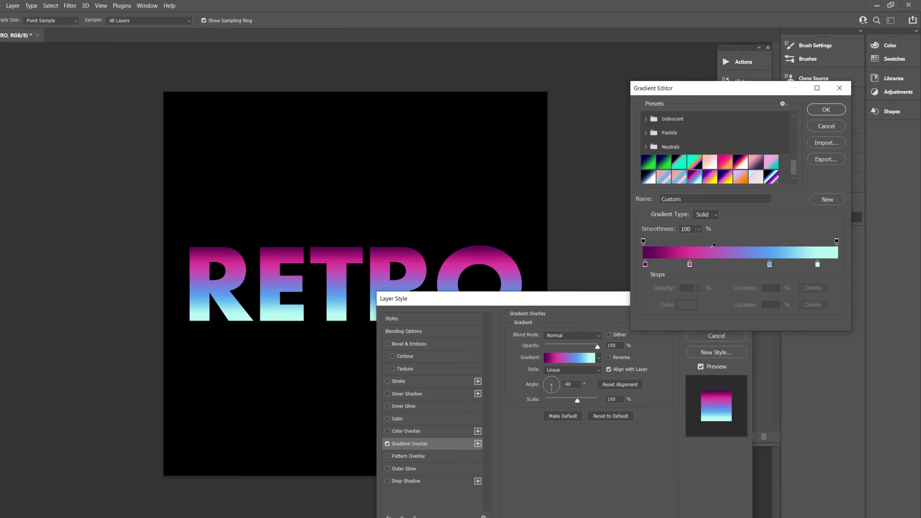
# Add white stops at 42% and 77%, settle on a blue-cyan-purple gradient, and confirm
pyautogui.click(724, 264)
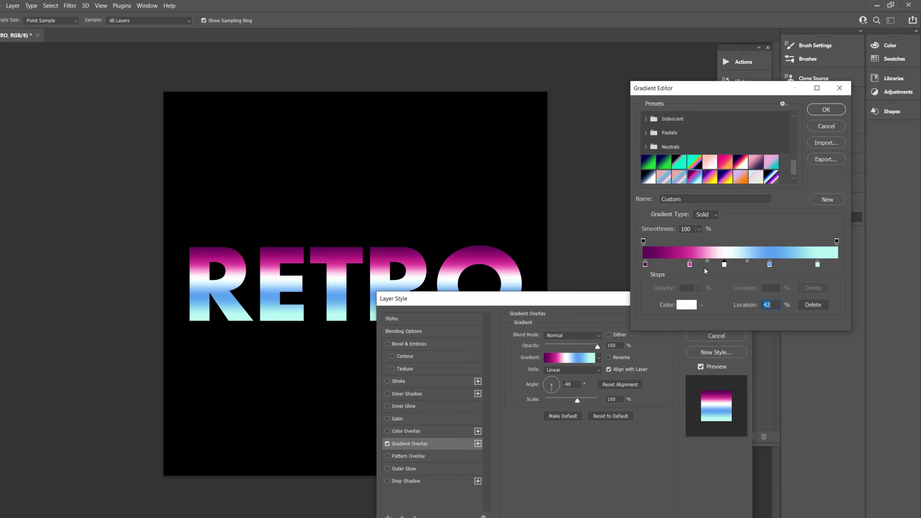
pyautogui.click(792, 264)
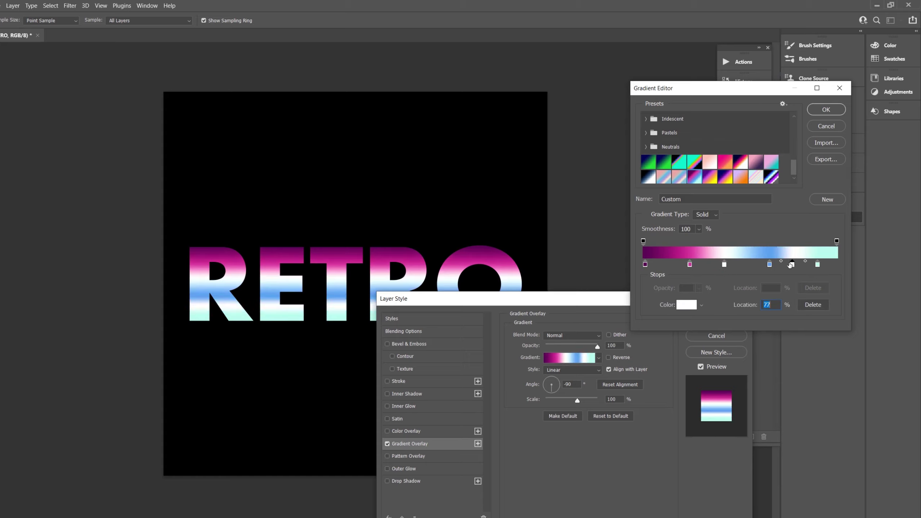
pyautogui.click(769, 176)
pyautogui.click(836, 113)
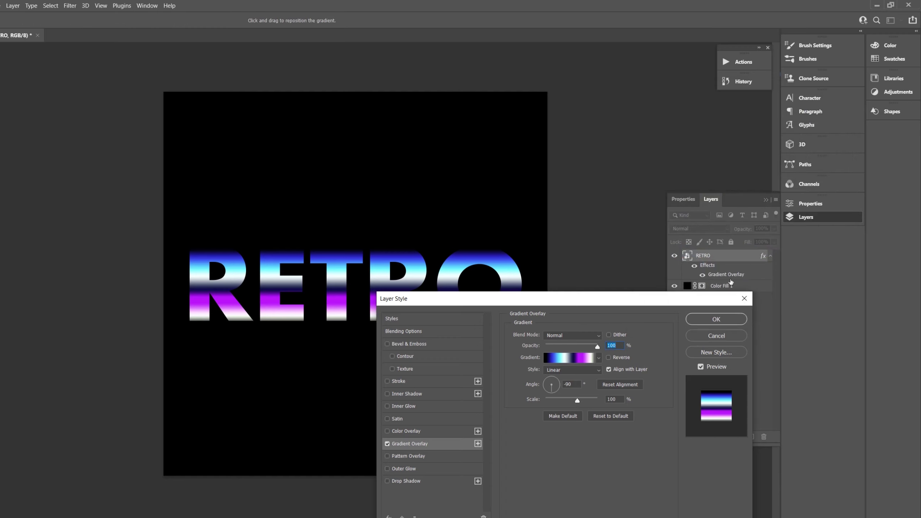
pyautogui.click(716, 318)
pyautogui.click(701, 437)
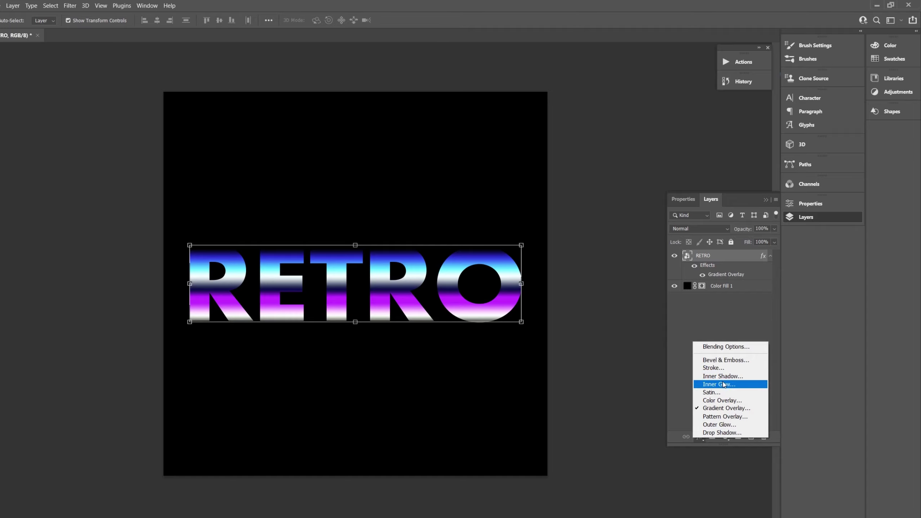
# Add a Smooth Inner Bevel & Emboss to RETRO, about 8 px size and 1000% depth
pyautogui.click(731, 360)
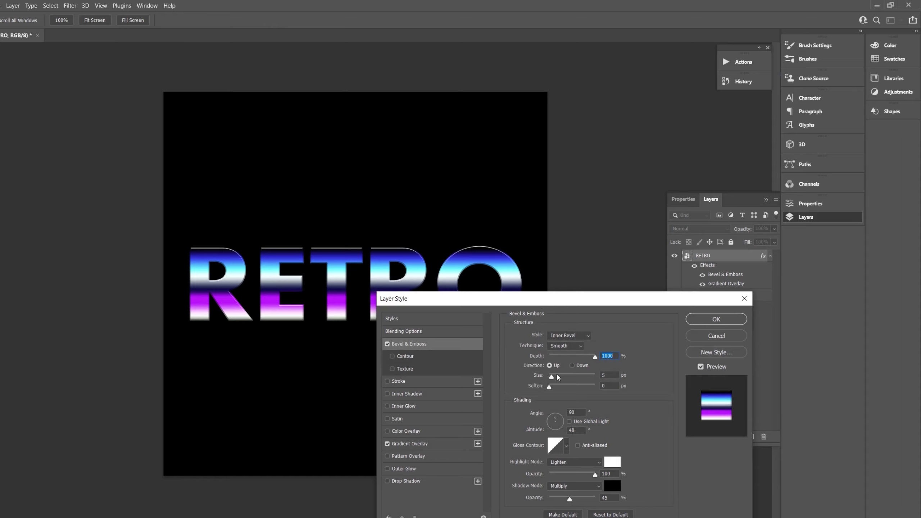
pyautogui.moveTo(557, 378); pyautogui.dragTo(554, 379)
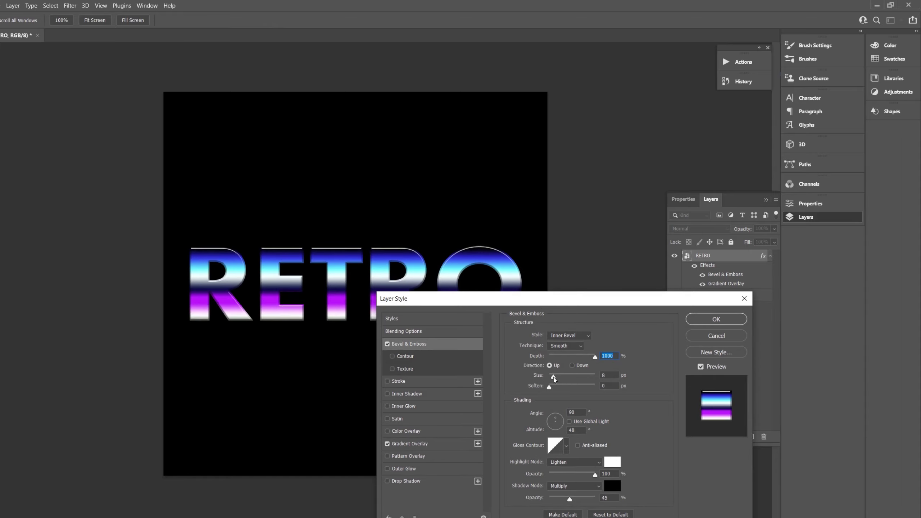
pyautogui.click(554, 378)
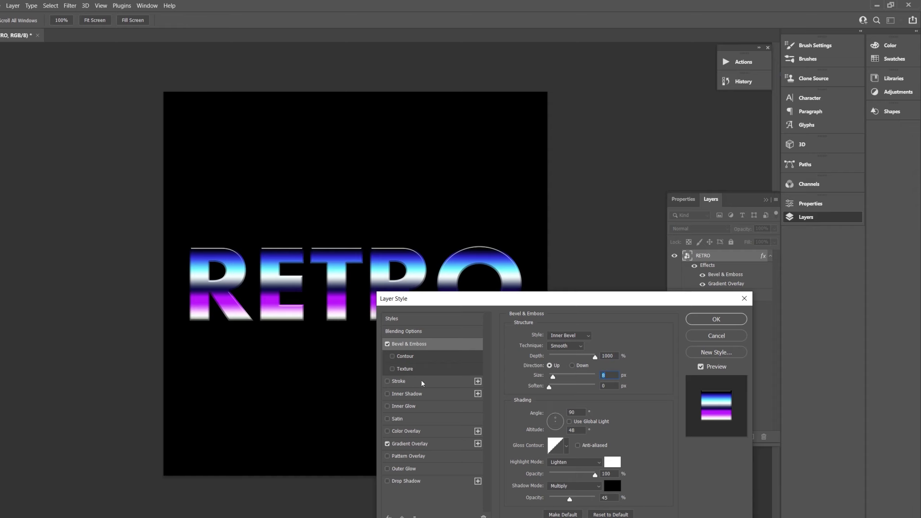
# Add a white Soft Light Satin to RETRO with 50 px distance and 24 px size
pyautogui.click(410, 419)
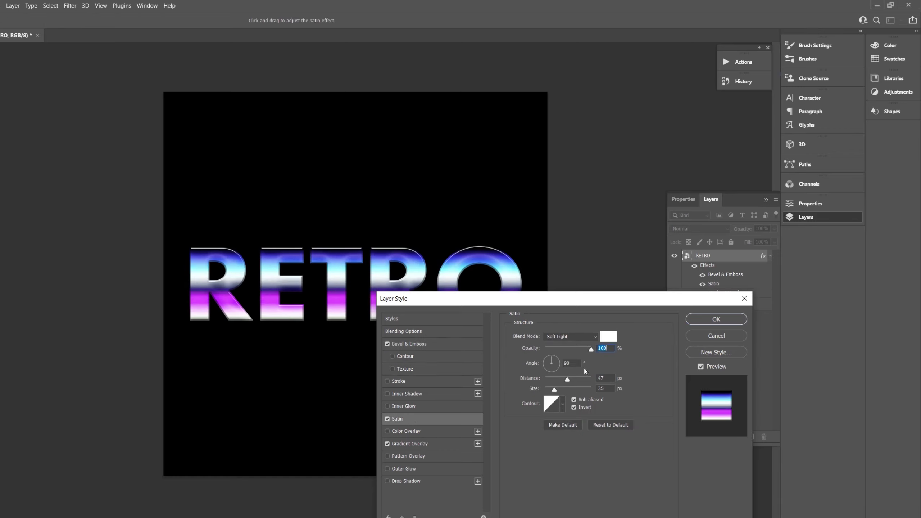
pyautogui.moveTo(567, 379)
pyautogui.mouseDown()
pyautogui.moveTo(586, 385)
pyautogui.moveTo(552, 390)
pyautogui.mouseUp()
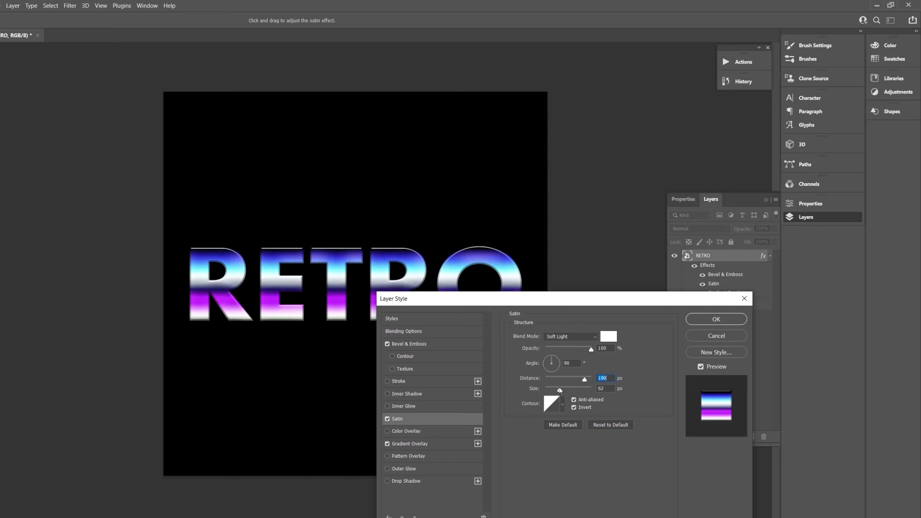
pyautogui.click(553, 390)
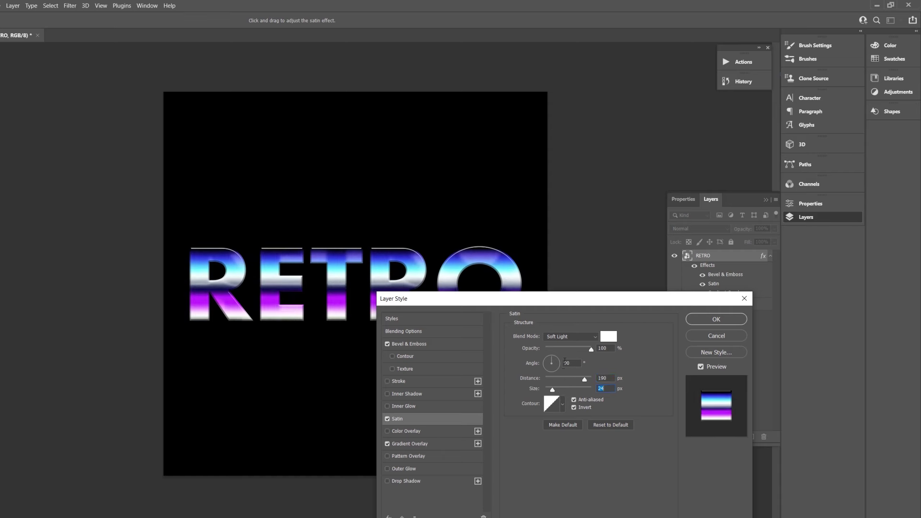
pyautogui.moveTo(584, 379); pyautogui.dragTo(570, 384)
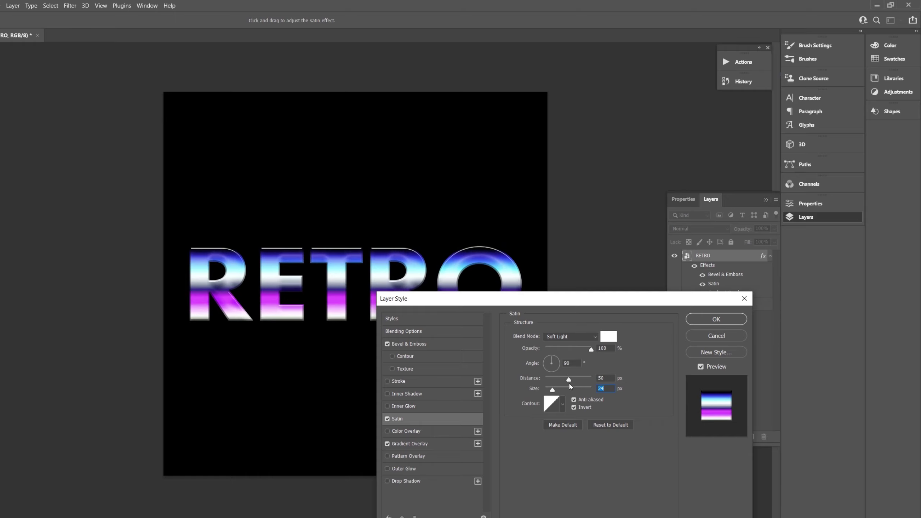
pyautogui.click(568, 383)
# Give RETRO an Outer Glow in a sampled deeper blue with Spread lowered to 17%
pyautogui.click(420, 468)
pyautogui.click(538, 370)
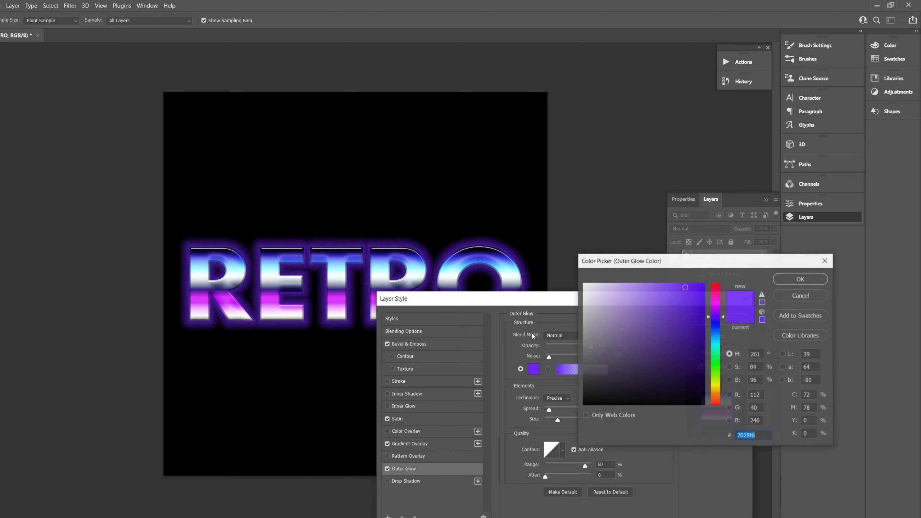
pyautogui.click(423, 258)
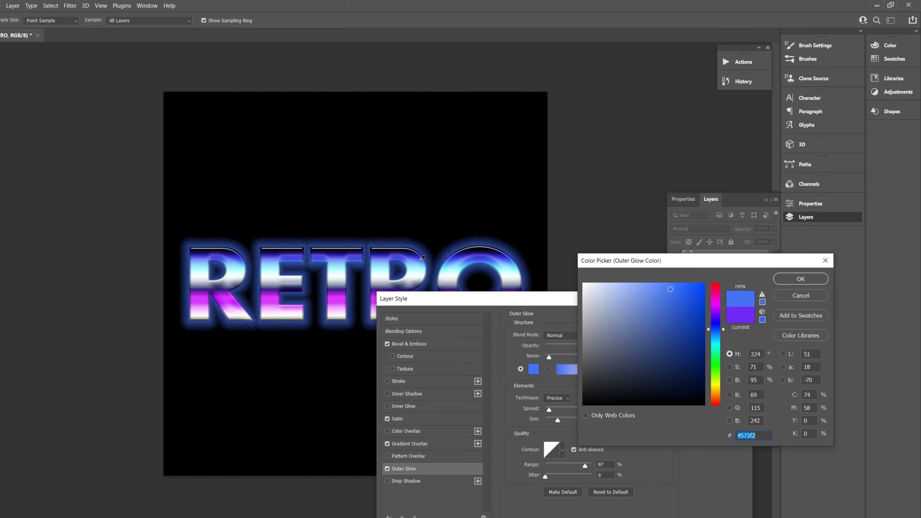
pyautogui.click(422, 260)
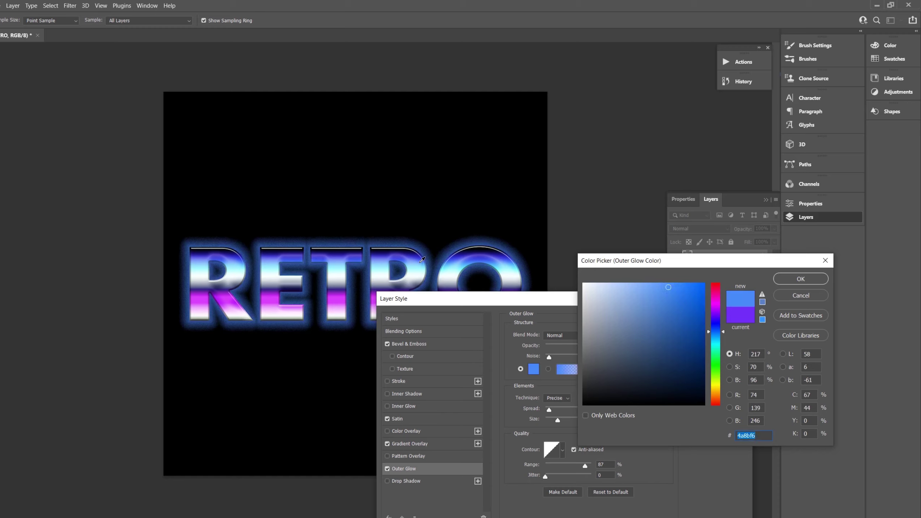
pyautogui.click(422, 259)
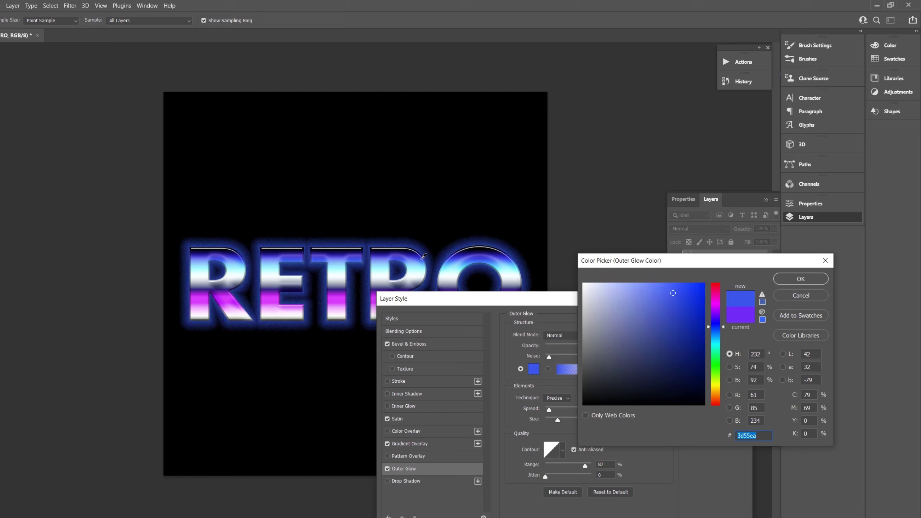
pyautogui.click(423, 258)
pyautogui.click(800, 283)
pyautogui.moveTo(563, 410); pyautogui.dragTo(551, 410)
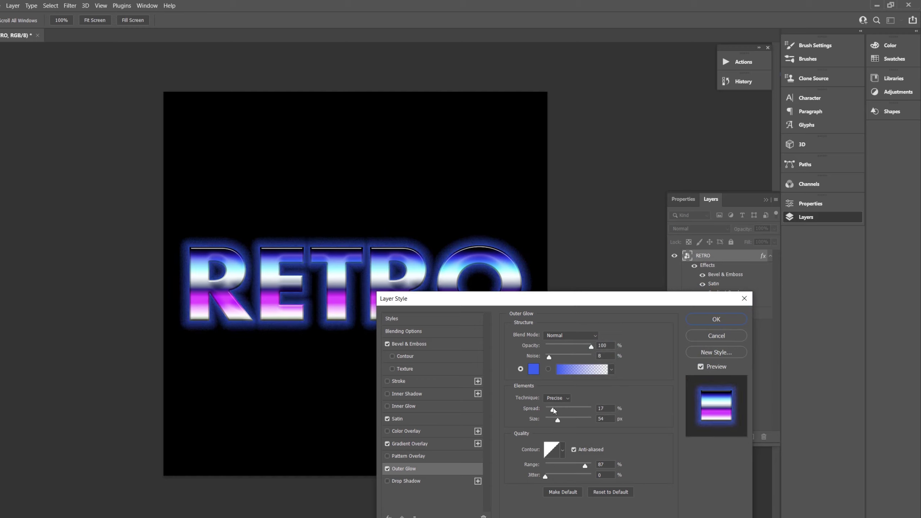
pyautogui.moveTo(553, 408); pyautogui.dragTo(553, 409)
# Apply RETRO's layer style, then add white CHROME text centred on the new canvas
pyautogui.click(733, 320)
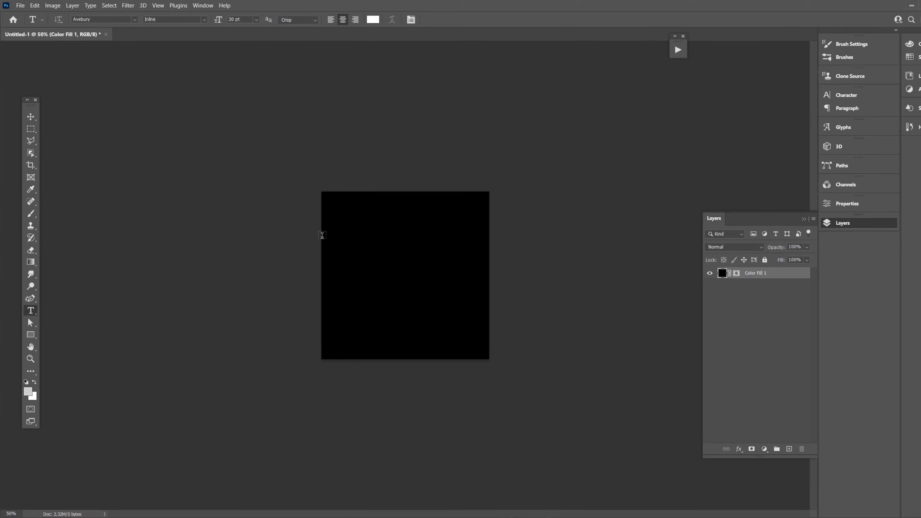
pyautogui.moveTo(322, 235); pyautogui.dragTo(486, 278)
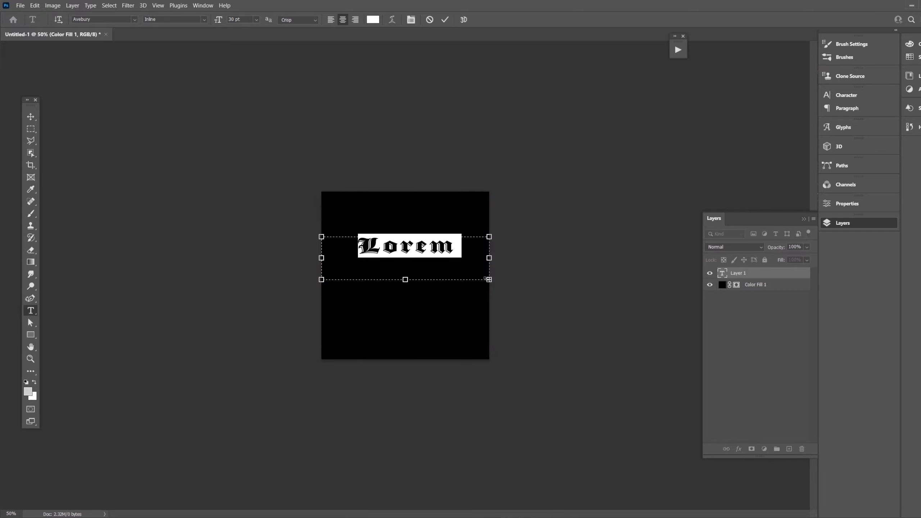
pyautogui.write('CHROME')
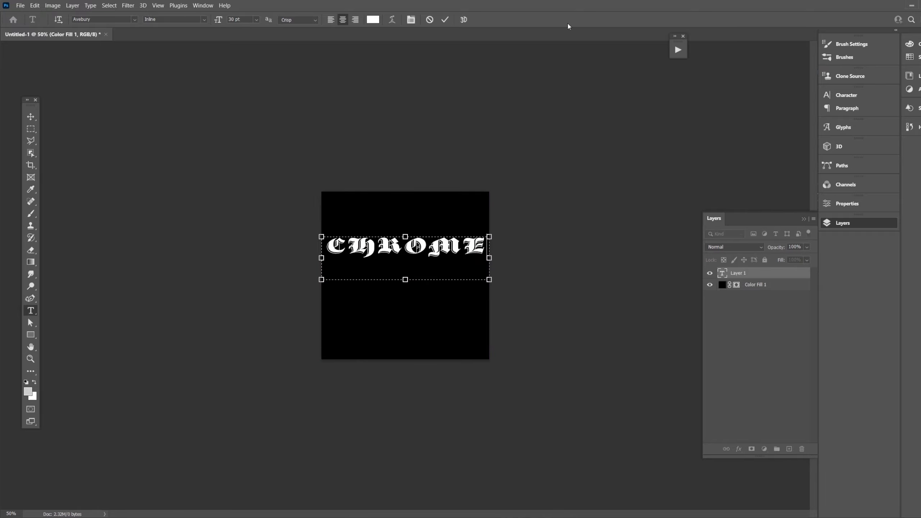
pyautogui.moveTo(405, 279); pyautogui.dragTo(405, 257)
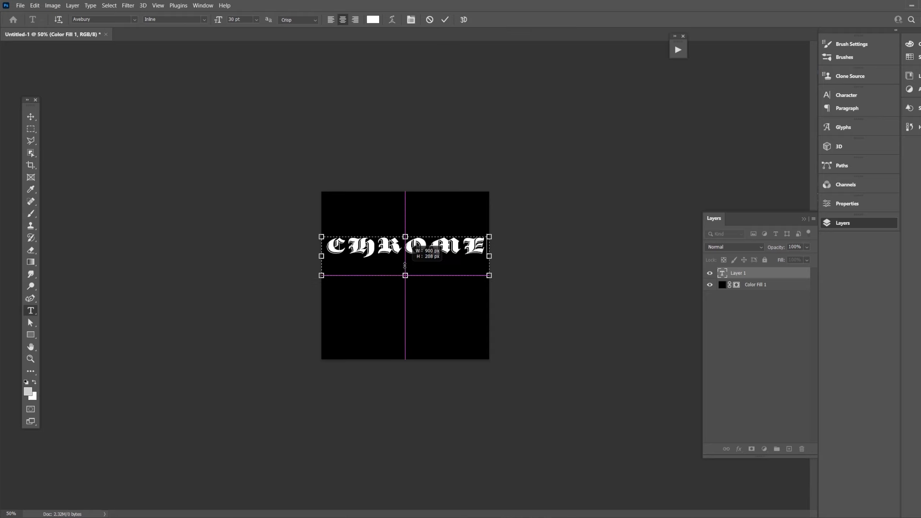
pyautogui.click(445, 19)
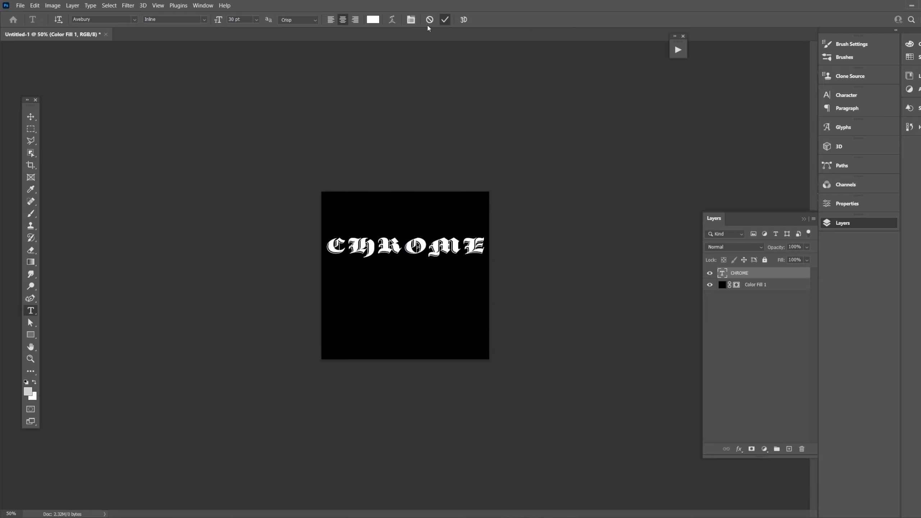
pyautogui.click(31, 118)
pyautogui.moveTo(421, 250); pyautogui.dragTo(421, 275)
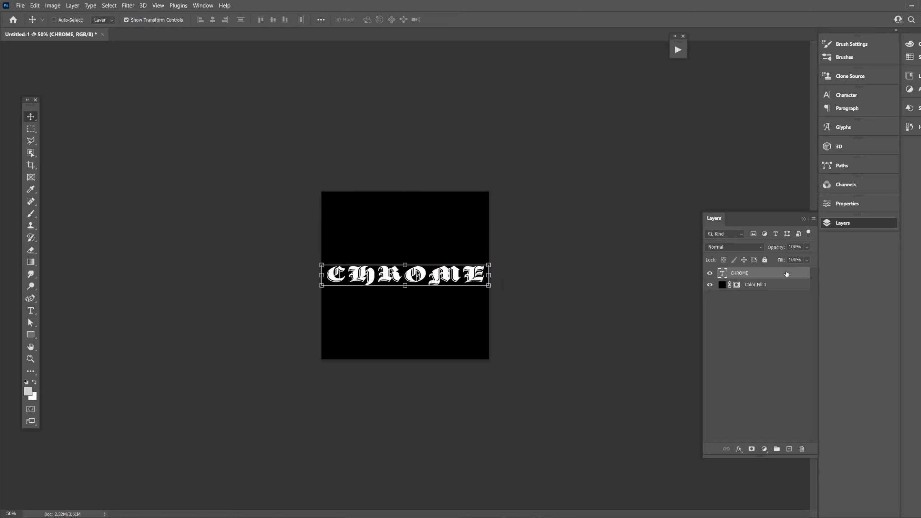
# Add a Bevel & Emboss to CHROME with depth raised to about 709% and 4 px size
pyautogui.doubleClick(791, 274)
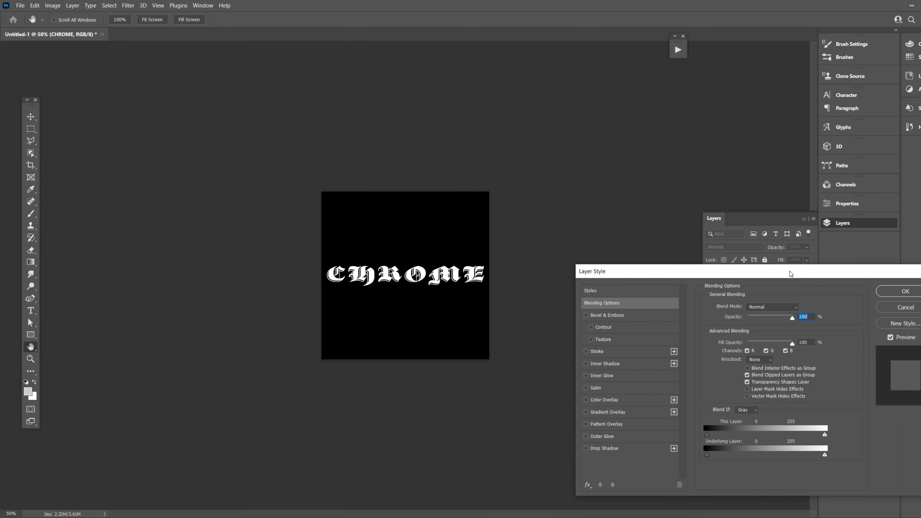
pyautogui.hotkey('ctrl', '+')
pyautogui.hotkey('ctrl', '+')
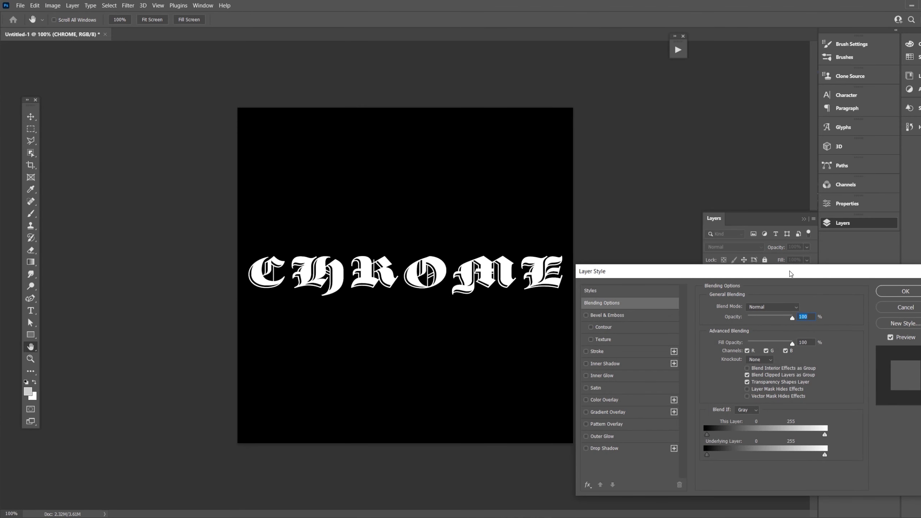
pyautogui.click(603, 315)
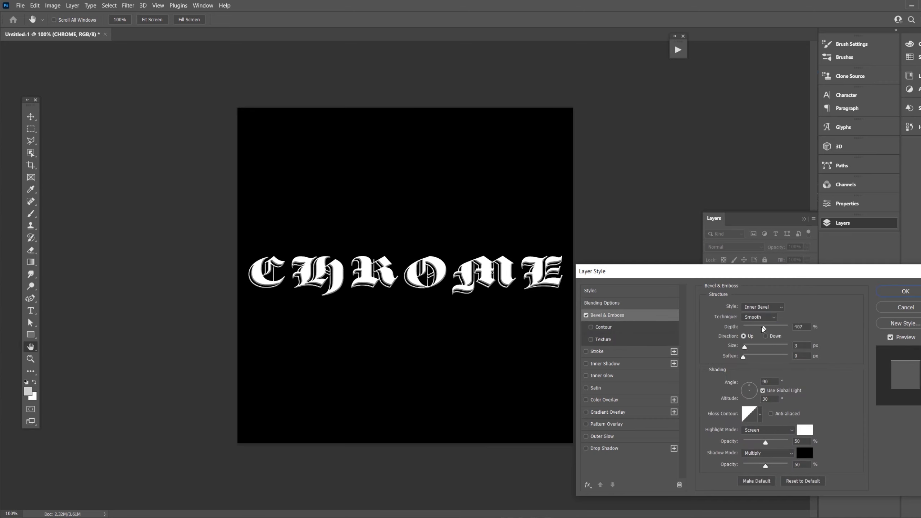
pyautogui.moveTo(768, 327)
pyautogui.mouseDown()
pyautogui.moveTo(780, 328)
pyautogui.moveTo(759, 328)
pyautogui.mouseUp()
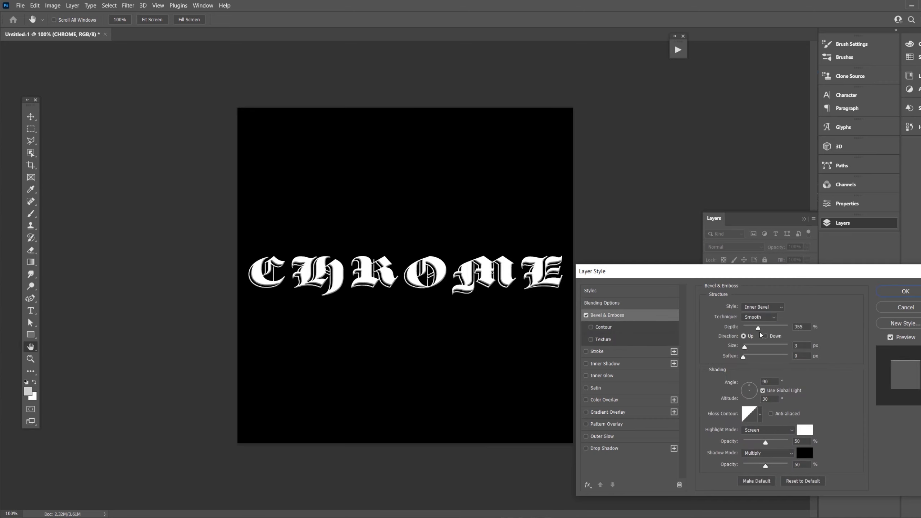
pyautogui.hotkey('ctrl', '+')
pyautogui.hotkey('ctrl', '+')
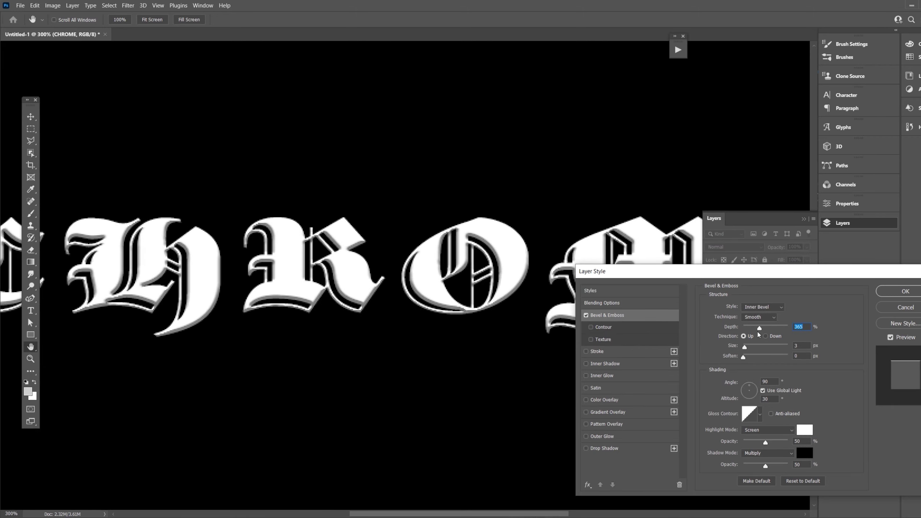
pyautogui.moveTo(759, 328)
pyautogui.mouseDown()
pyautogui.moveTo(775, 334)
pyautogui.moveTo(745, 348)
pyautogui.mouseUp()
pyautogui.write('709')
pyautogui.click(745, 348)
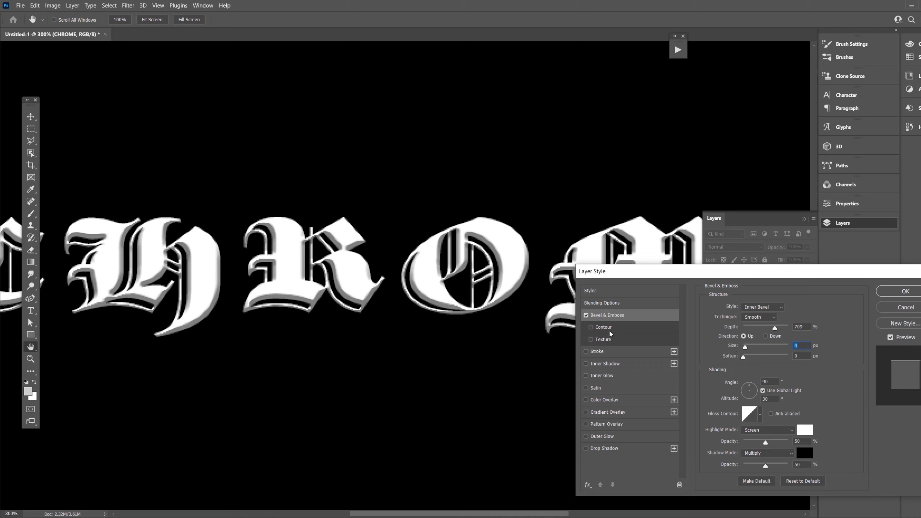
# Enable the bevel Contour at Range 0 and add an Inner Shadow with tweaked opacity and distance
pyautogui.click(597, 329)
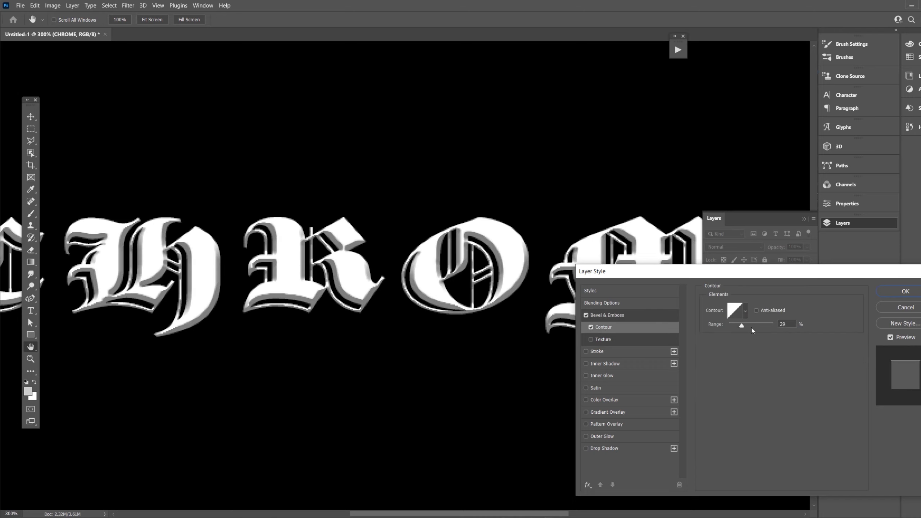
pyautogui.moveTo(741, 326)
pyautogui.mouseDown()
pyautogui.moveTo(727, 327)
pyautogui.moveTo(768, 326)
pyautogui.mouseUp()
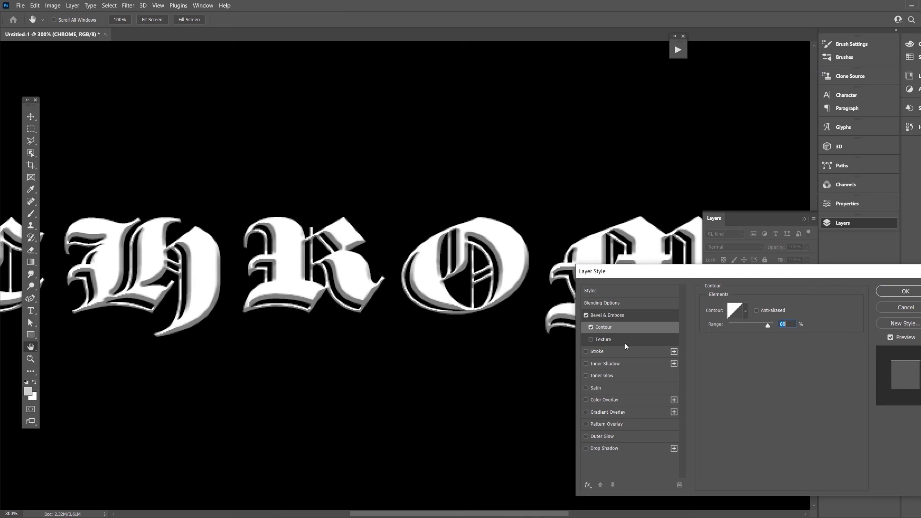
pyautogui.click(611, 352)
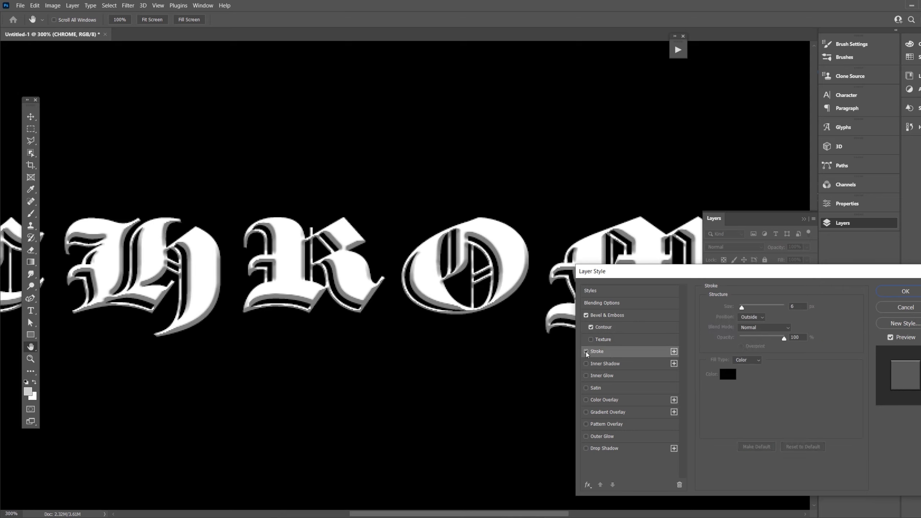
pyautogui.click(601, 363)
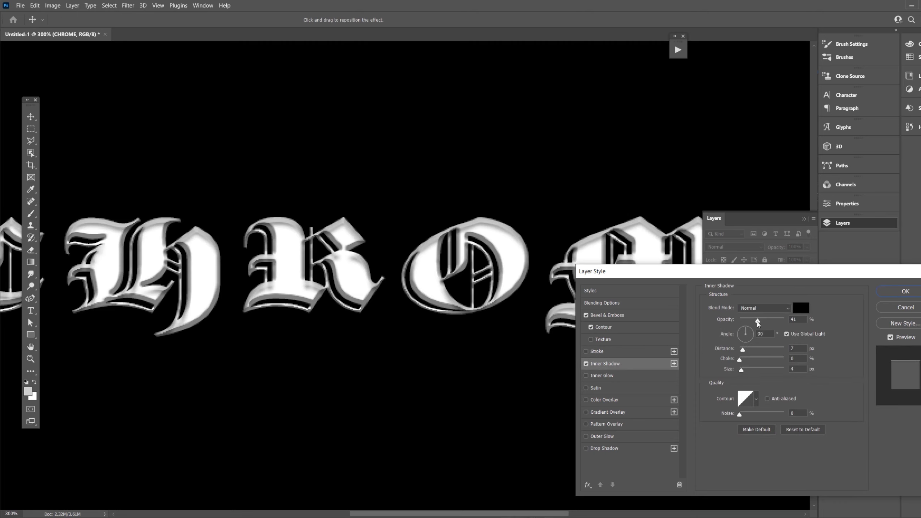
pyautogui.moveTo(757, 322); pyautogui.dragTo(761, 324)
pyautogui.moveTo(742, 349)
pyautogui.mouseDown()
pyautogui.moveTo(764, 326)
pyautogui.moveTo(756, 332)
pyautogui.mouseUp()
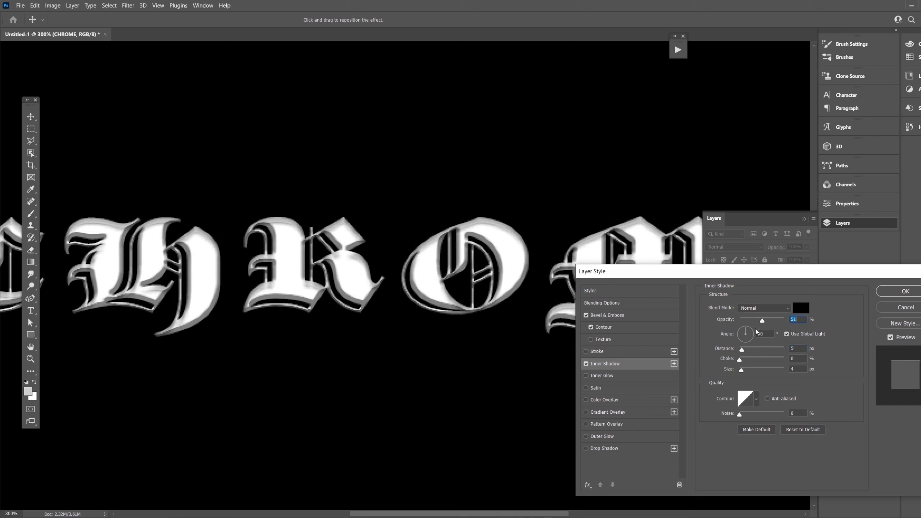
# Add an Inner Glow and a black Multiply Satin at 79% opacity, adjusting its distance and size
pyautogui.click(593, 377)
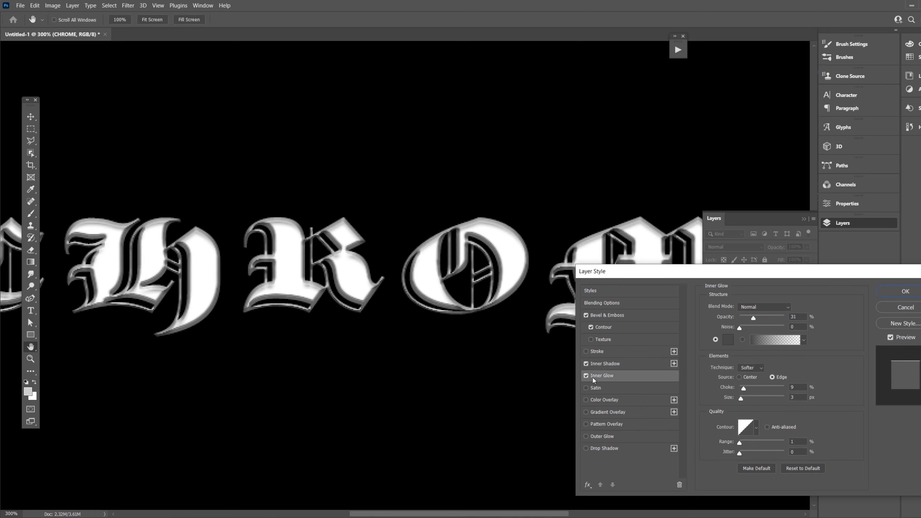
pyautogui.moveTo(752, 322); pyautogui.dragTo(760, 319)
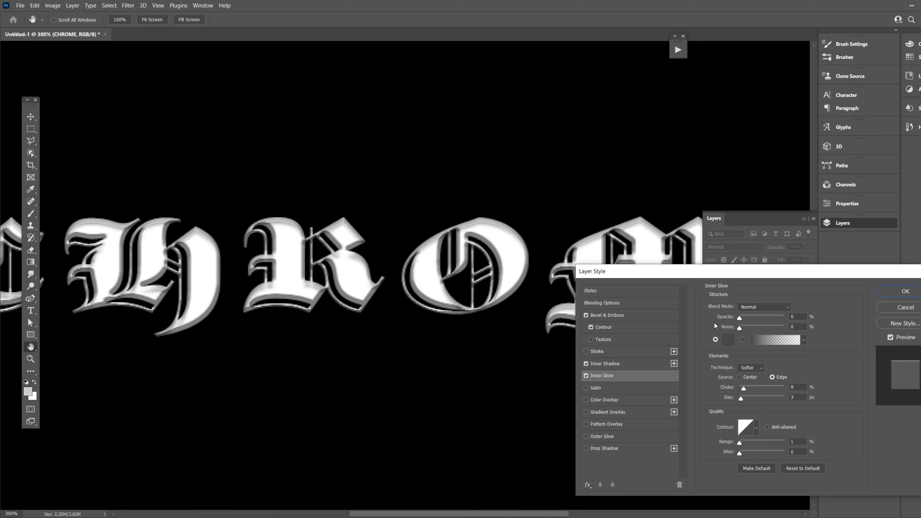
pyautogui.click(595, 388)
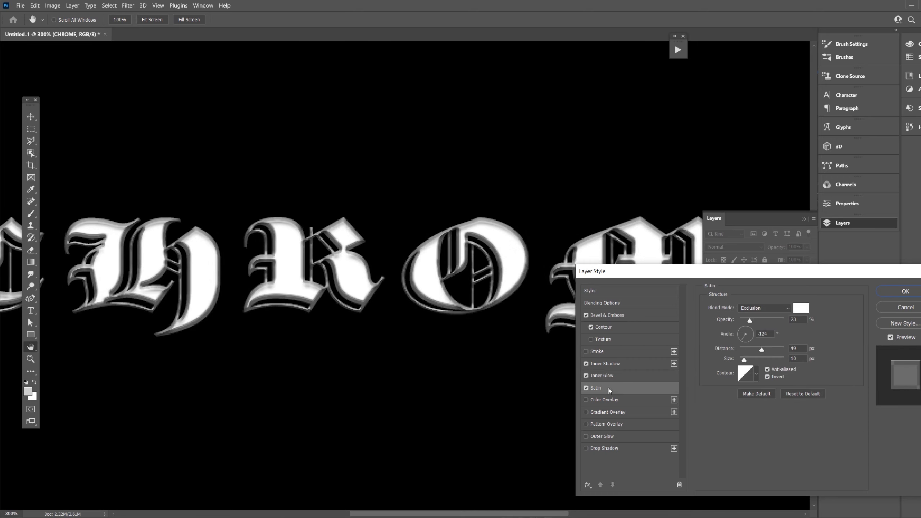
pyautogui.moveTo(762, 350); pyautogui.dragTo(745, 348)
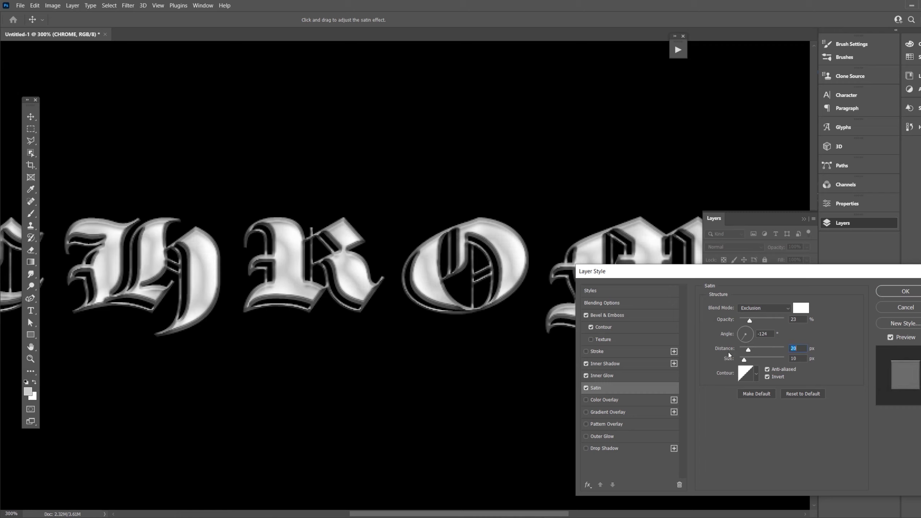
pyautogui.moveTo(746, 349); pyautogui.dragTo(761, 350)
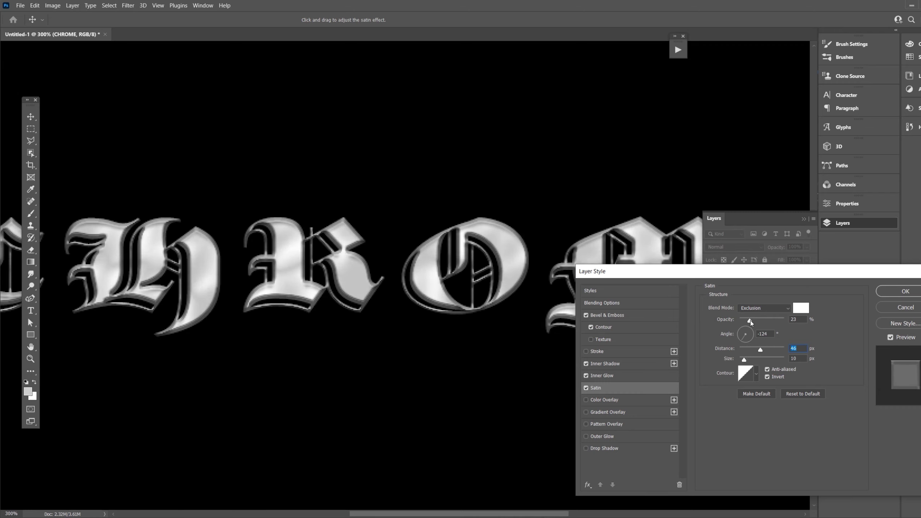
pyautogui.moveTo(750, 321); pyautogui.dragTo(761, 326)
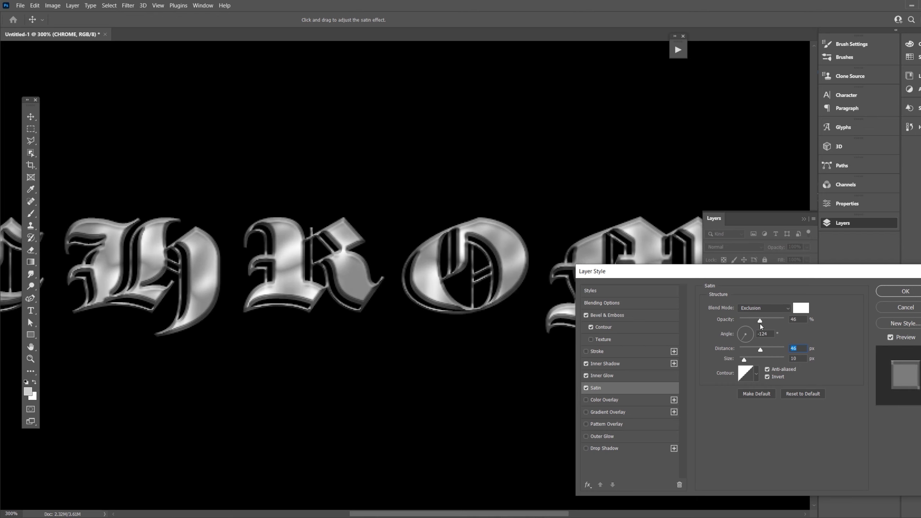
pyautogui.click(760, 321)
pyautogui.moveTo(763, 326); pyautogui.dragTo(762, 322)
pyautogui.moveTo(749, 360); pyautogui.dragTo(743, 360)
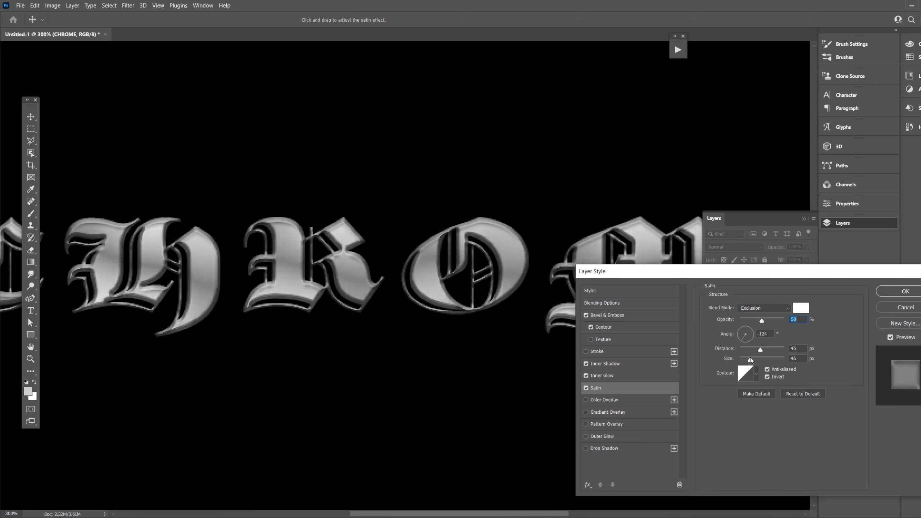
pyautogui.moveTo(747, 359); pyautogui.dragTo(744, 359)
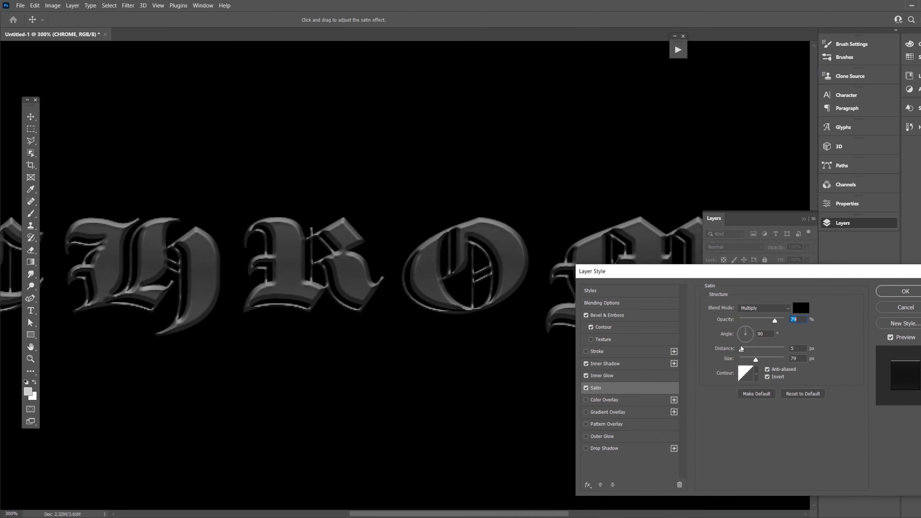
# Set Satin Distance to 28 px and Size to 35 px, uncheck Invert, and apply the style
pyautogui.moveTo(740, 348)
pyautogui.mouseDown()
pyautogui.moveTo(757, 351)
pyautogui.moveTo(738, 359)
pyautogui.moveTo(751, 354)
pyautogui.mouseUp()
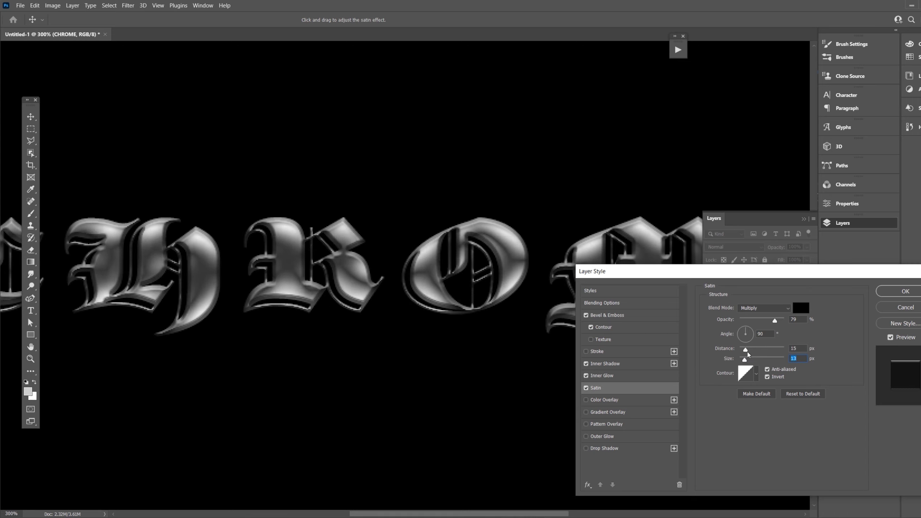
pyautogui.moveTo(752, 354); pyautogui.dragTo(753, 355)
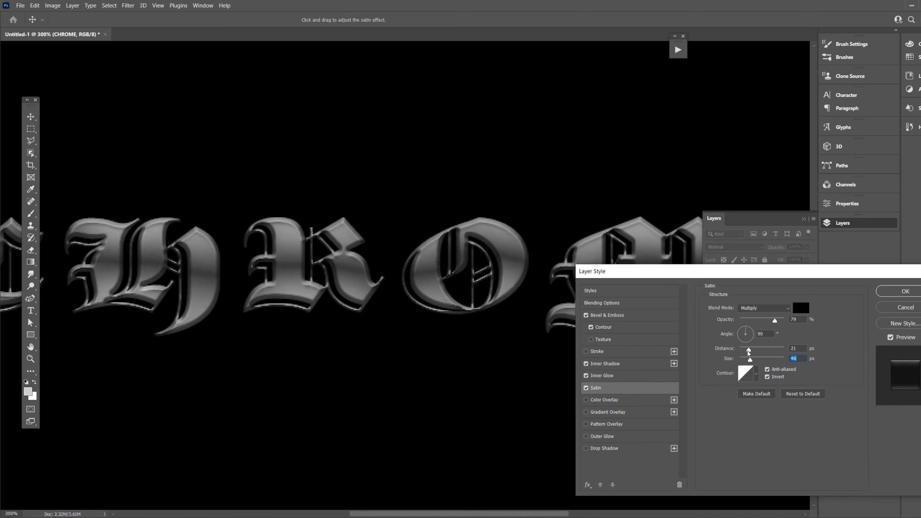
pyautogui.moveTo(749, 360); pyautogui.dragTo(748, 361)
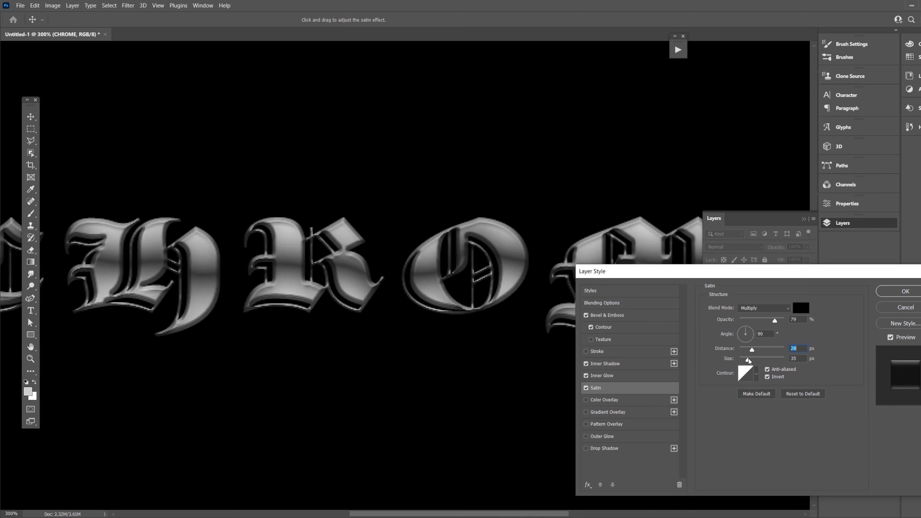
pyautogui.hotkey('ctrl', '1')
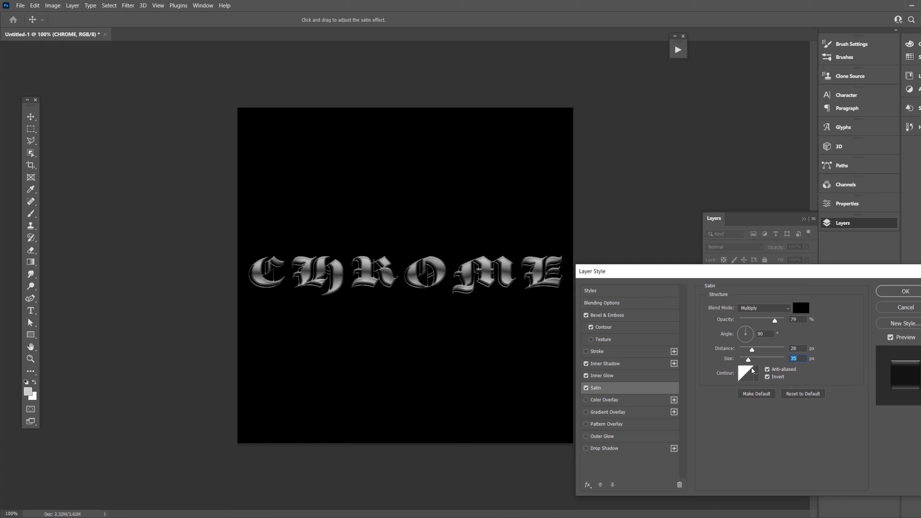
pyautogui.click(767, 377)
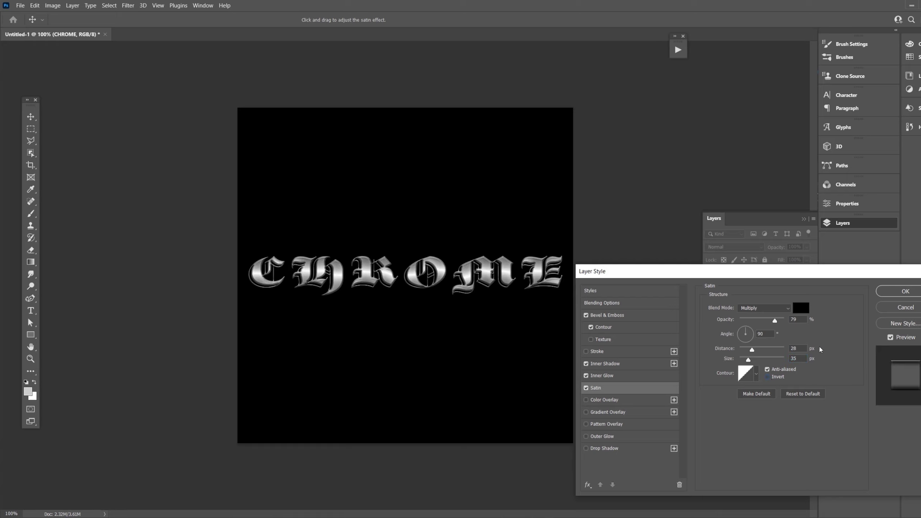
pyautogui.click(905, 294)
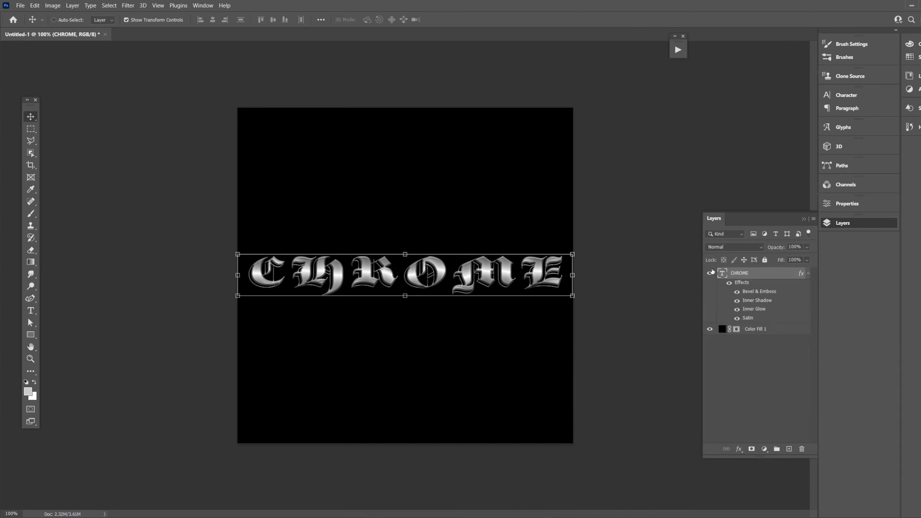
# Hide the chrome layer's effects, commit the CREATE text, and add a Gradient Overlay
pyautogui.click(729, 284)
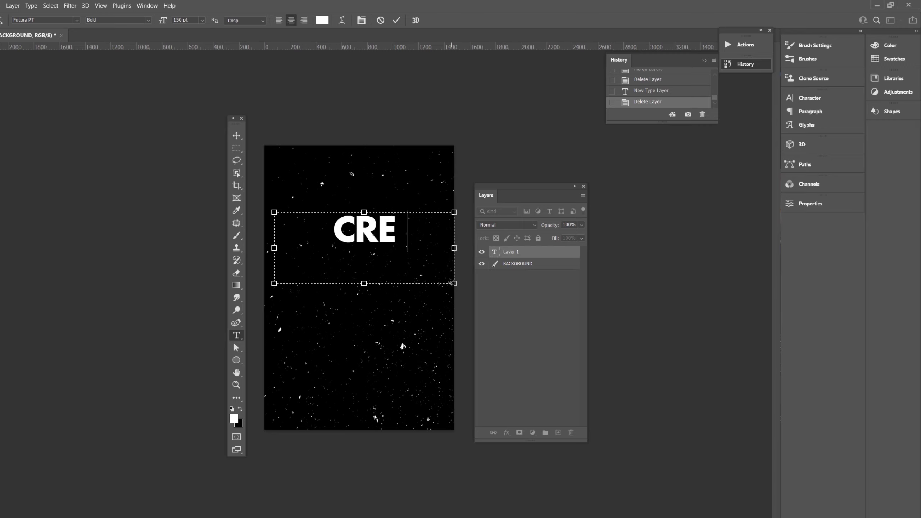
pyautogui.click(396, 20)
pyautogui.click(505, 435)
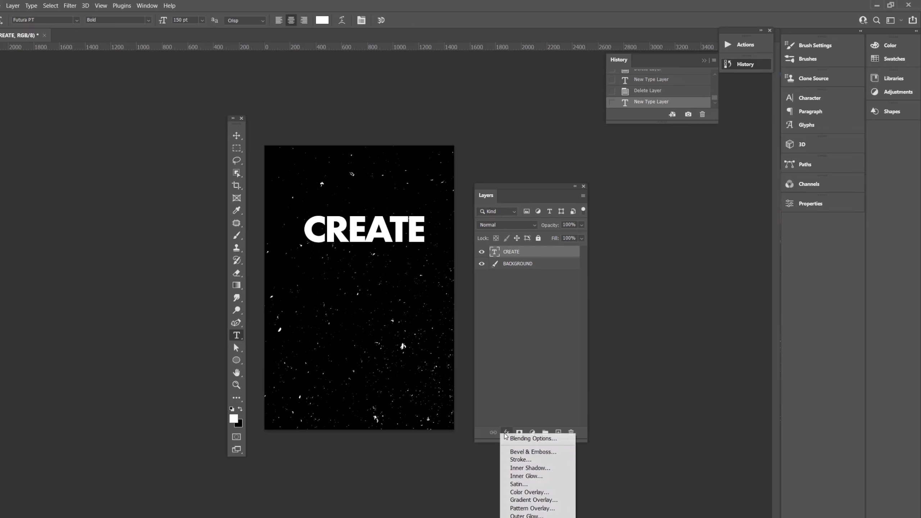
pyautogui.click(533, 501)
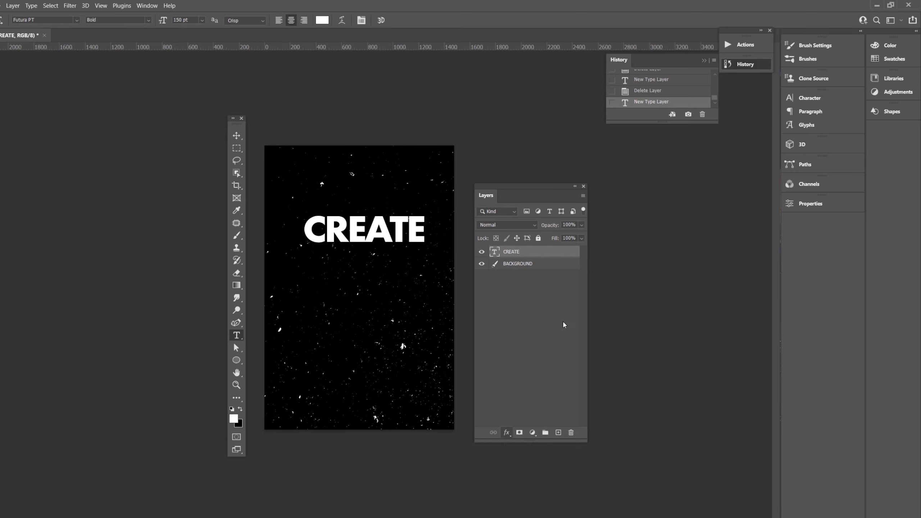
# Give CREATE a rainbow Gradient Overlay at 92% opacity, angled 180° to run horizontally
pyautogui.moveTo(554, 346); pyautogui.dragTo(584, 347)
pyautogui.click(568, 357)
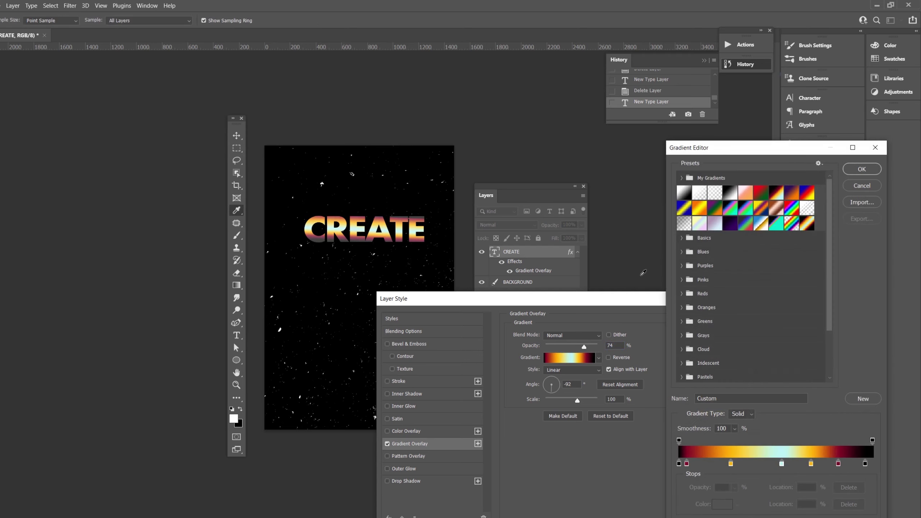
pyautogui.click(803, 193)
pyautogui.press('Return')
pyautogui.click(738, 317)
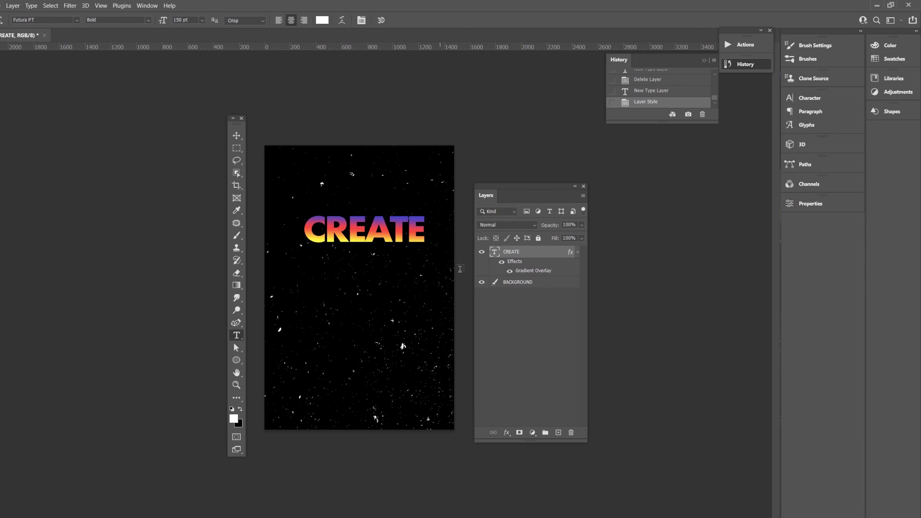
pyautogui.doubleClick(528, 272)
pyautogui.click(545, 384)
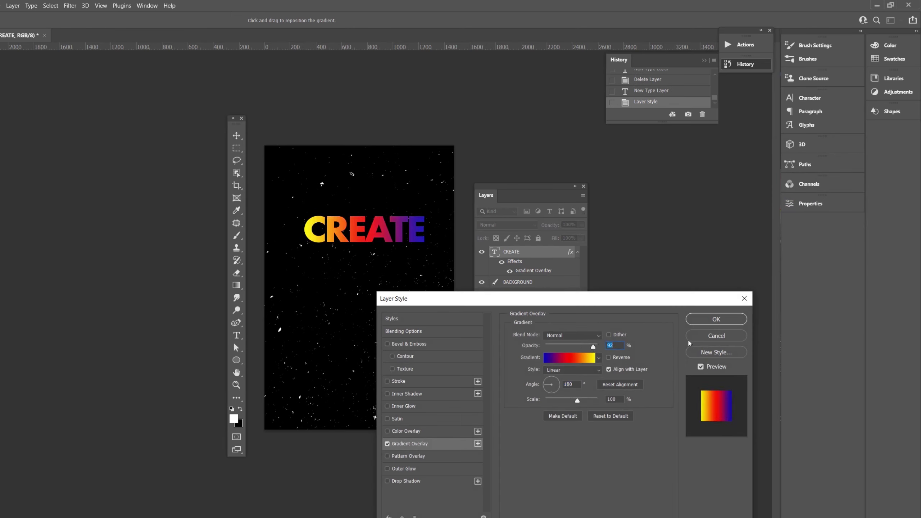
pyautogui.press('Return')
# Convert the CREATE layer to a smart object and start a Free Transform
pyautogui.rightClick(556, 251)
pyautogui.click(616, 222)
pyautogui.hotkey('ctrl', 't')
# Nudge CREATE slightly lower, then marquee-select a thin strip along its bottom
pyautogui.moveTo(362, 230); pyautogui.dragTo(358, 242)
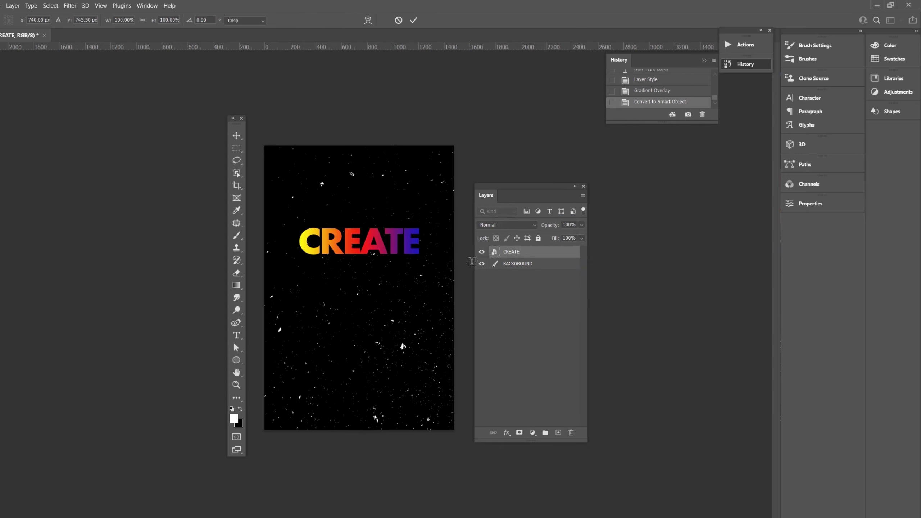
pyautogui.press('Return')
pyautogui.click(236, 148)
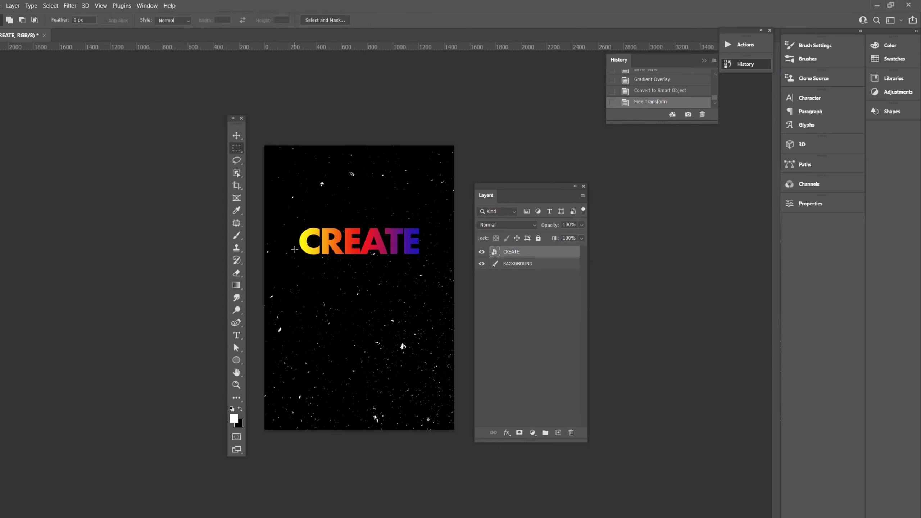
pyautogui.moveTo(299, 250)
pyautogui.mouseDown()
pyautogui.moveTo(394, 264)
pyautogui.moveTo(424, 257)
pyautogui.mouseUp()
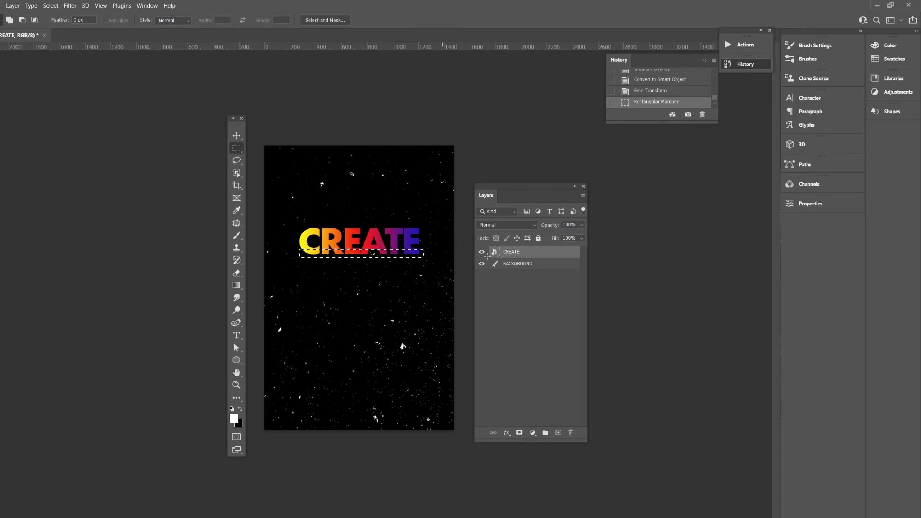
# Copy the strip to a new layer and stretch it down to the poster's bottom edge
pyautogui.hotkey('ctrl', 'j')
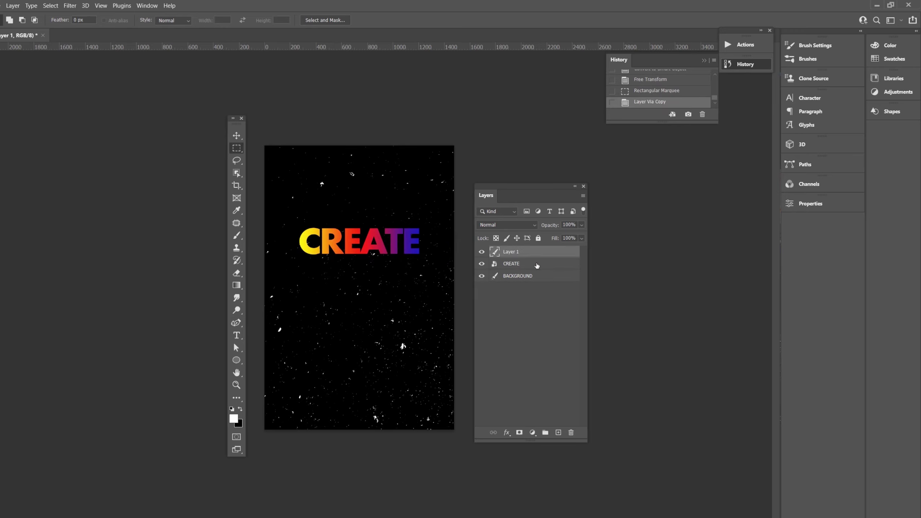
pyautogui.hotkey('ctrl', 't')
pyautogui.moveTo(361, 254); pyautogui.dragTo(359, 507)
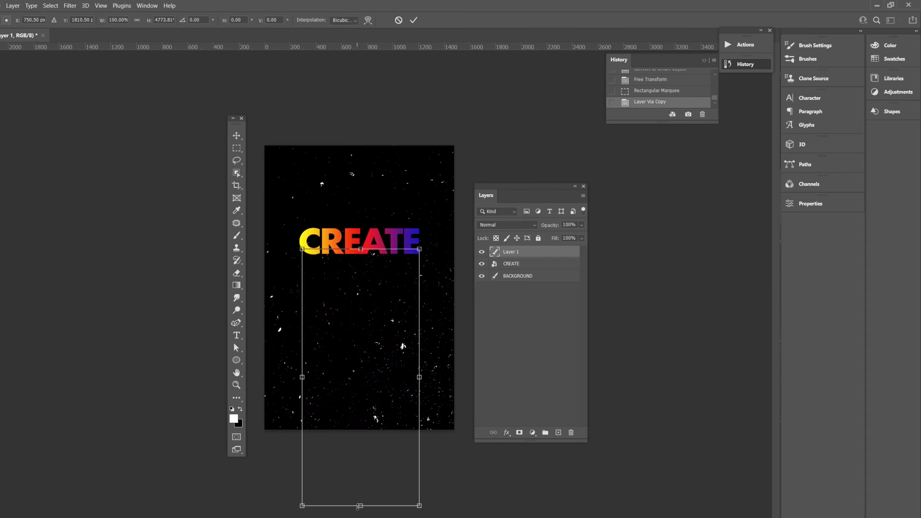
pyautogui.press('Return')
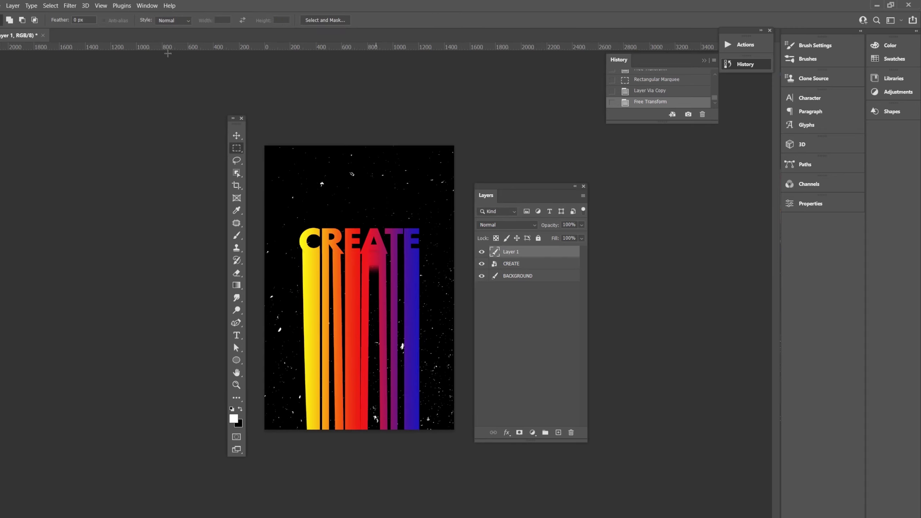
# Convert Layer 1 to a smart object and apply a vertical Motion Blur to the bars
pyautogui.click(70, 5)
pyautogui.press('Right')
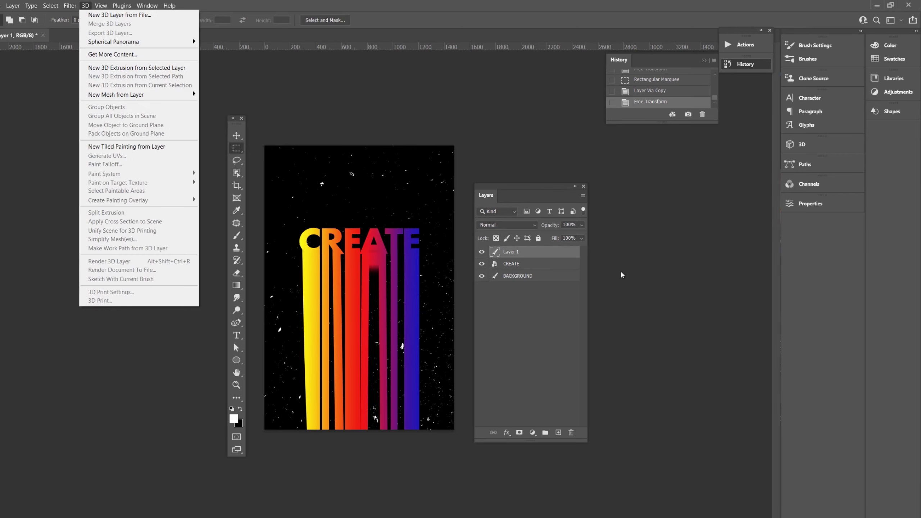
pyautogui.rightClick(557, 254)
pyautogui.click(598, 262)
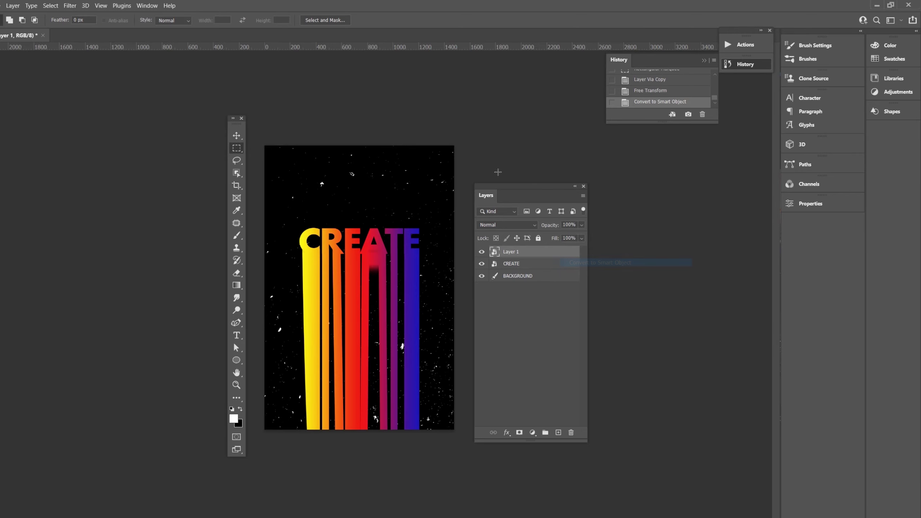
pyautogui.click(70, 6)
pyautogui.moveTo(122, 120)
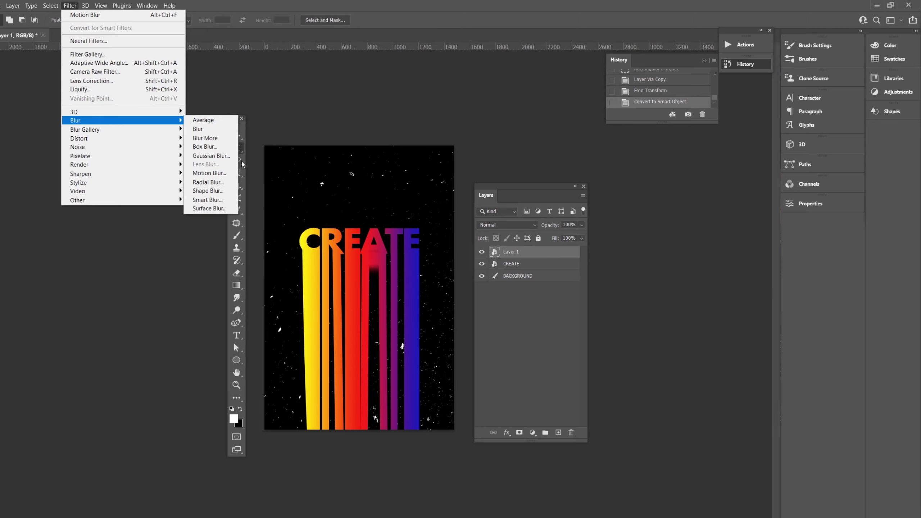
pyautogui.click(225, 173)
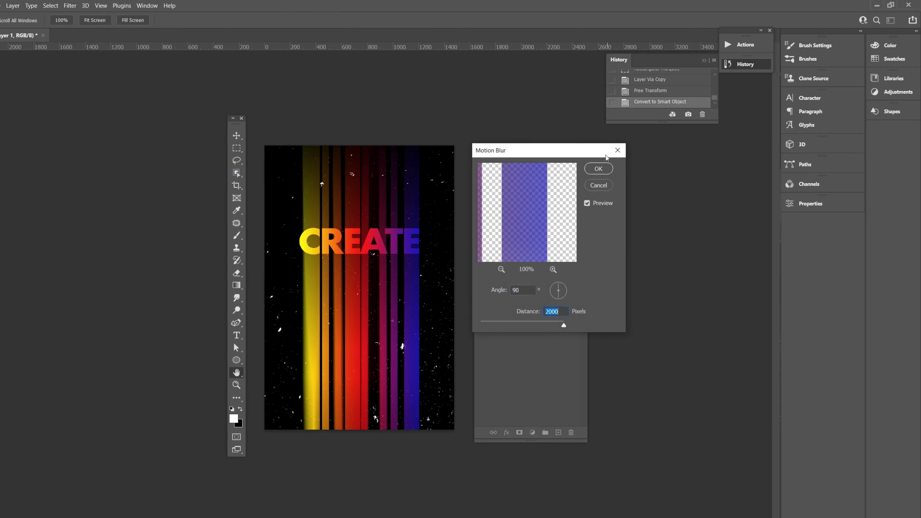
pyautogui.click(605, 170)
# Rasterize the blurred bars layer and duplicate it with Ctrl+J
pyautogui.rightClick(549, 253)
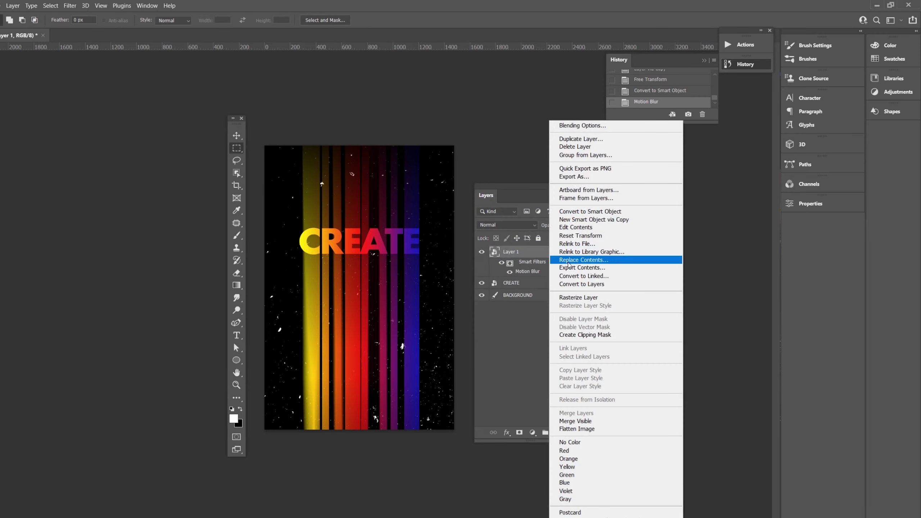
pyautogui.click(530, 254)
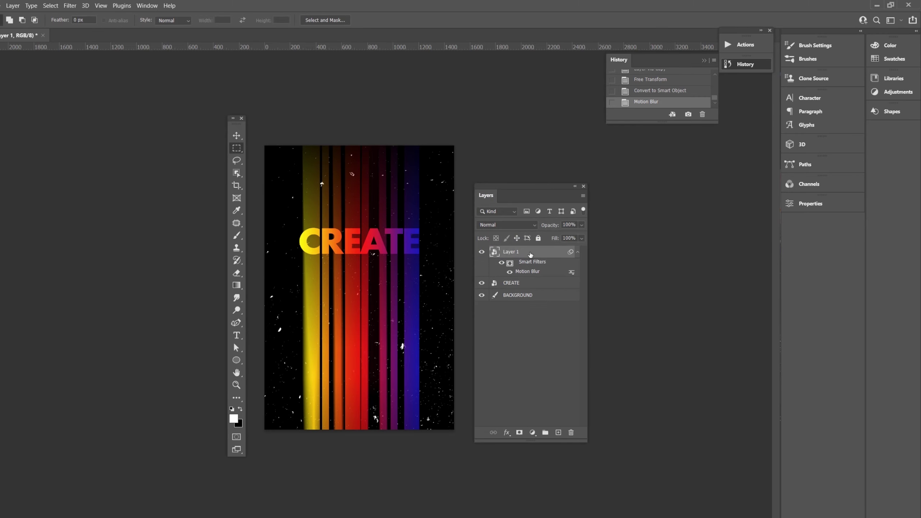
pyautogui.rightClick(548, 253)
pyautogui.click(581, 299)
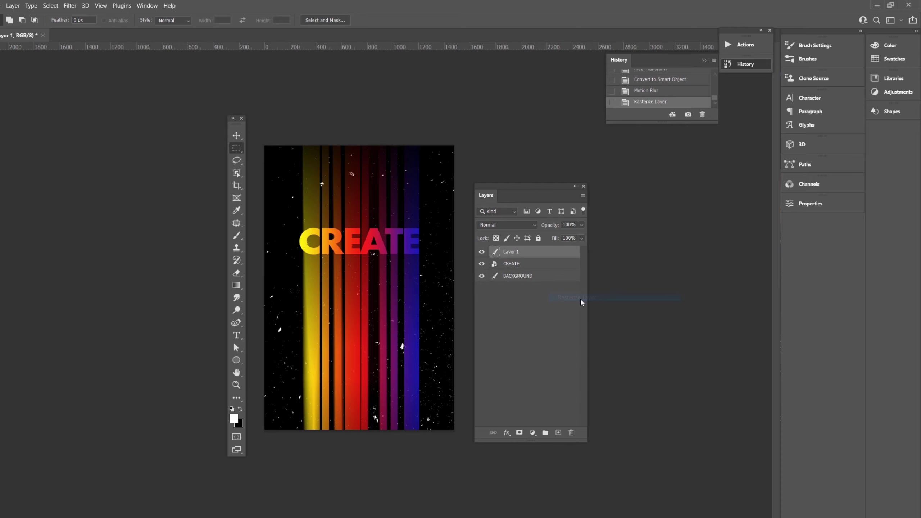
pyautogui.hotkey('ctrl', 'j')
pyautogui.hotkey('ctrl', 'j')
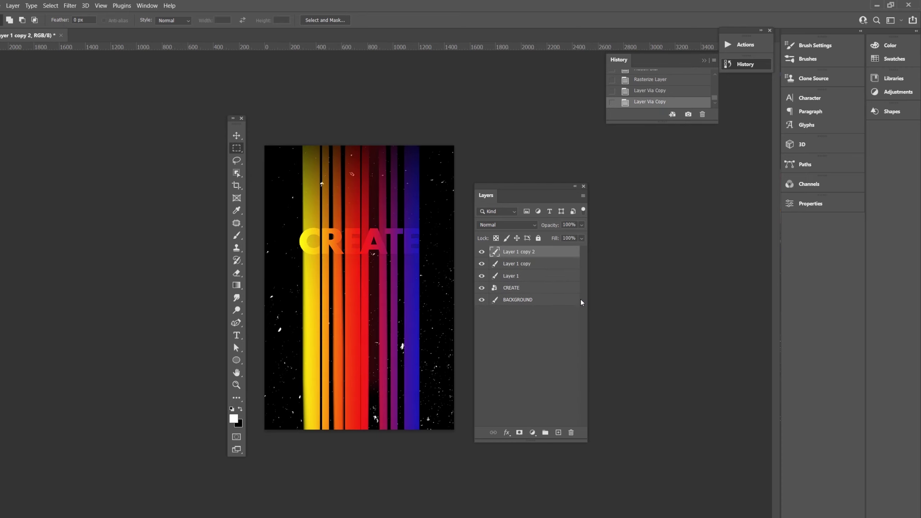
# Merge the bar copies into one layer and move it straight down below CREATE
pyautogui.keyDown('shift'); pyautogui.click(535, 277); pyautogui.keyUp('shift')
pyautogui.hotkey('ctrl', 'e')
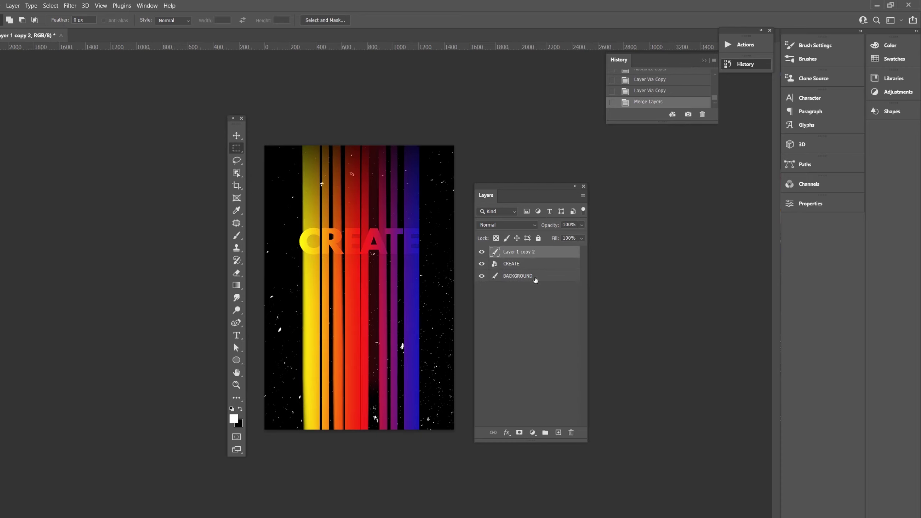
pyautogui.hotkey('ctrl', 't')
pyautogui.moveTo(367, 181)
pyautogui.mouseDown()
pyautogui.moveTo(360, 288)
pyautogui.moveTo(364, 275)
pyautogui.mouseUp()
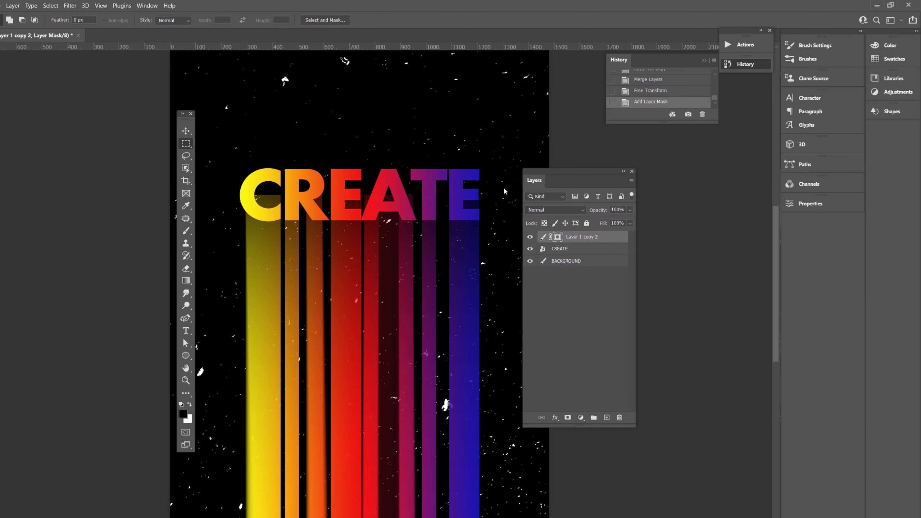
# Brush out the streak inside the C, then zoom out to view the whole poster
pyautogui.press('b')
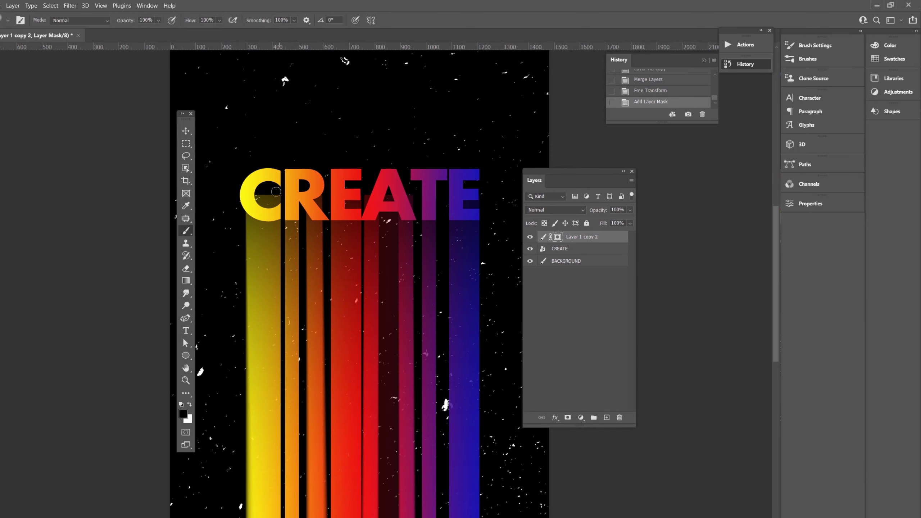
pyautogui.moveTo(258, 198)
pyautogui.mouseDown()
pyautogui.moveTo(281, 199)
pyautogui.moveTo(277, 208)
pyautogui.mouseUp()
pyautogui.moveTo(256, 198); pyautogui.dragTo(272, 207)
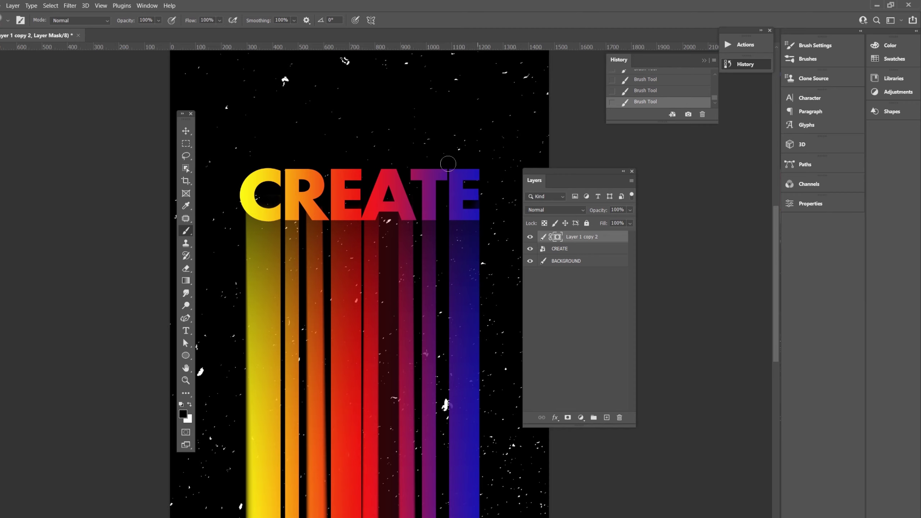
pyautogui.hotkey('ctrl', '-')
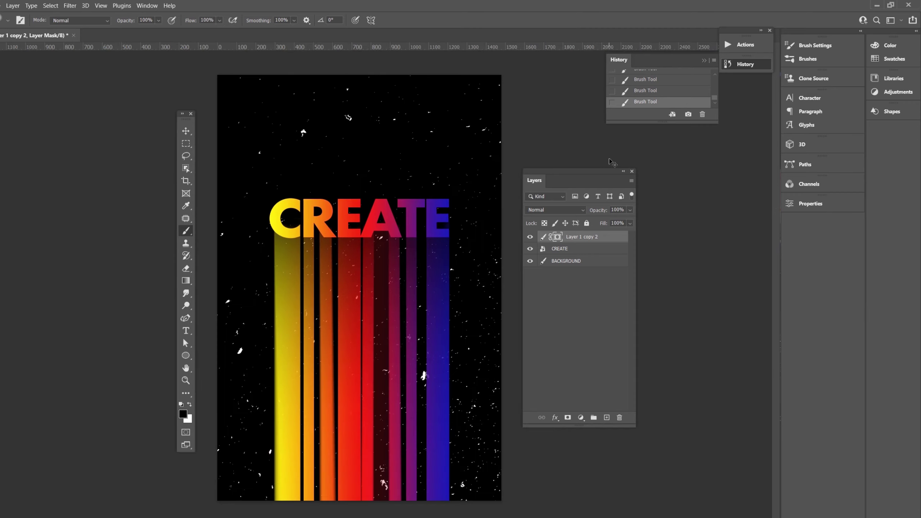
pyautogui.hotkey('ctrl', '-')
pyautogui.click(593, 250)
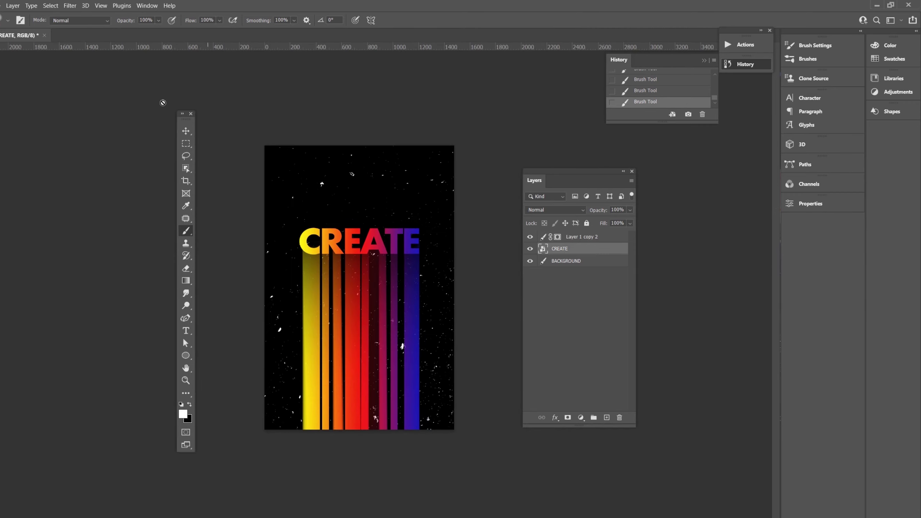
# Duplicate the CREATE layer, then add a white (ffffff) Solid Color fill layer over the paper
pyautogui.hotkey('ctrl', 'j')
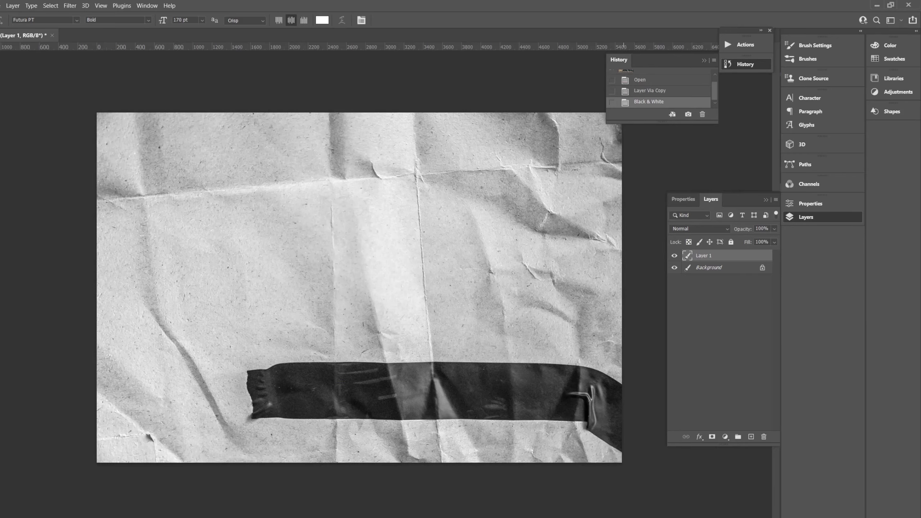
pyautogui.click(13, 5)
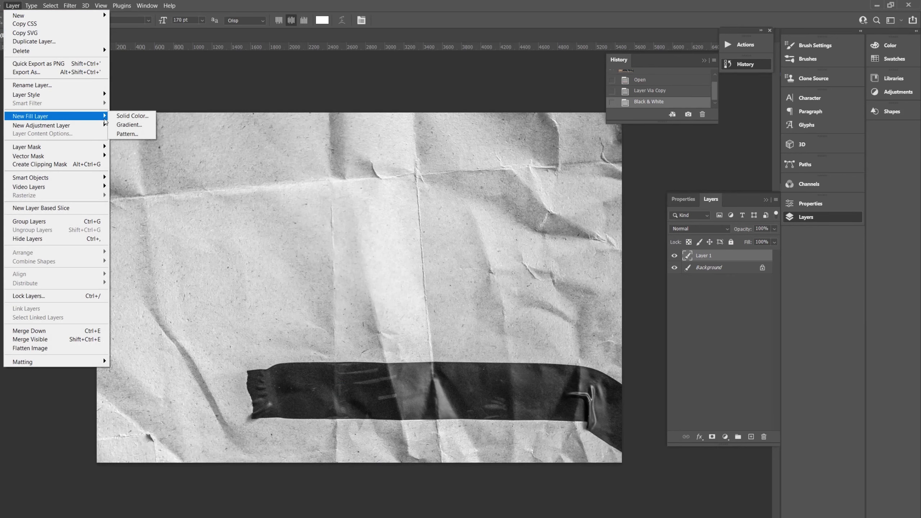
pyautogui.click(127, 118)
pyautogui.click(507, 163)
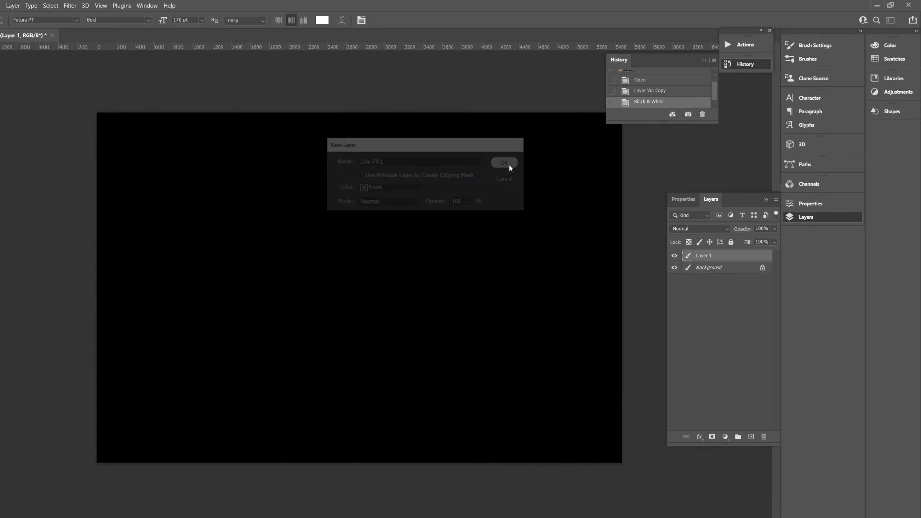
pyautogui.write('ffffff')
pyautogui.click(795, 276)
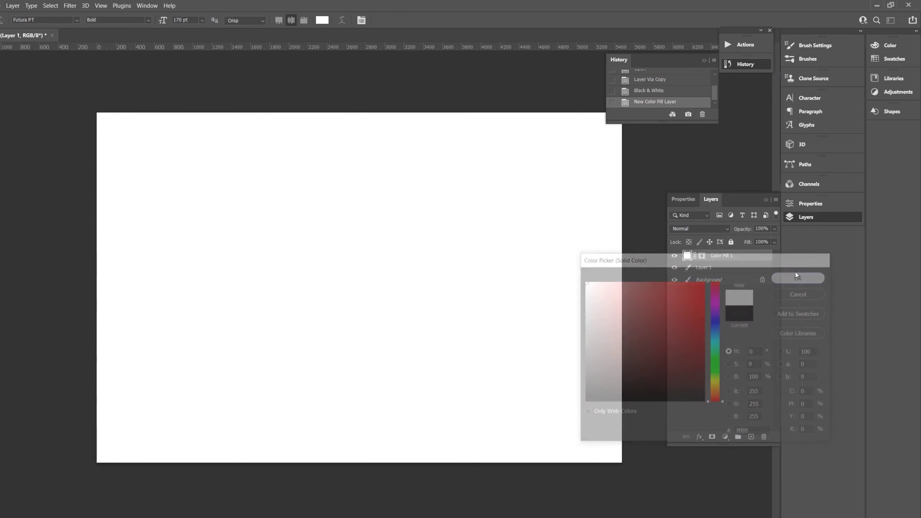
pyautogui.press('t')
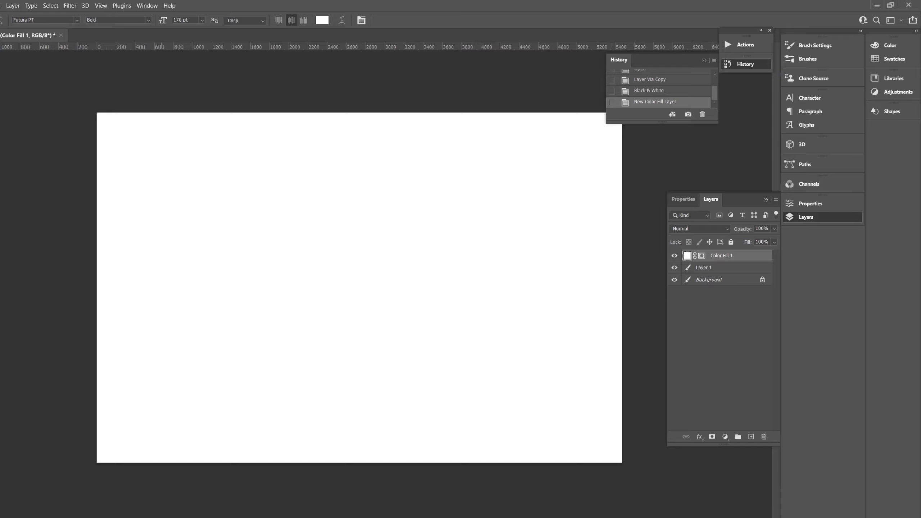
# Draw a wide text box across the page, type the headline and colour it black (000000)
pyautogui.click(35, 319)
pyautogui.moveTo(149, 188); pyautogui.dragTo(583, 385)
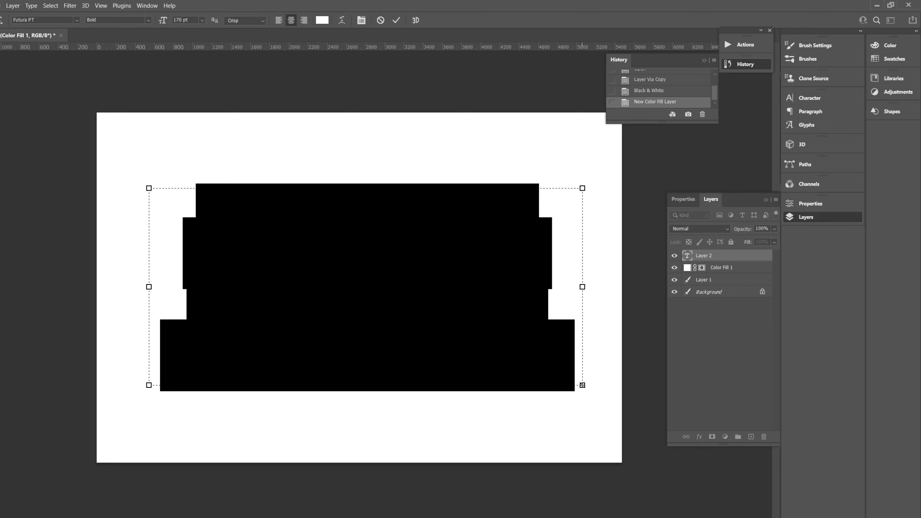
pyautogui.write('INTRO')
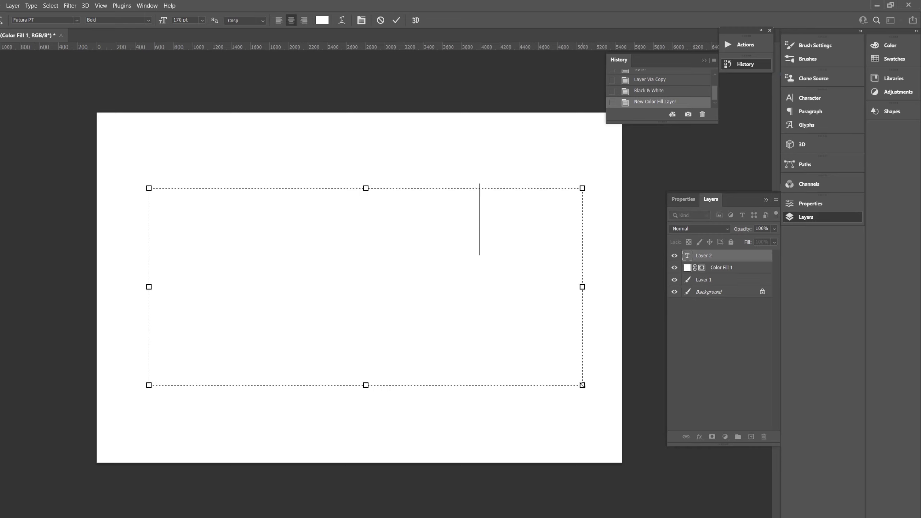
pyautogui.moveTo(554, 237); pyautogui.dragTo(166, 231)
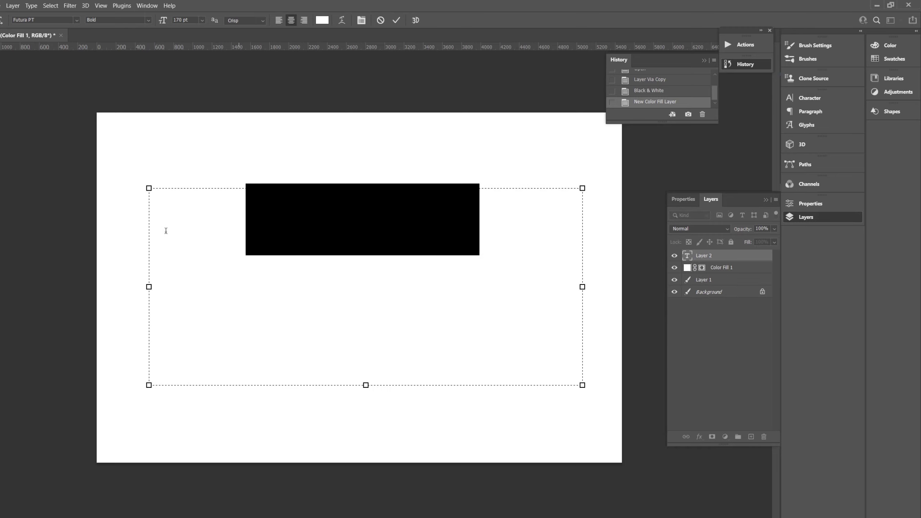
pyautogui.click(319, 20)
pyautogui.write('000000')
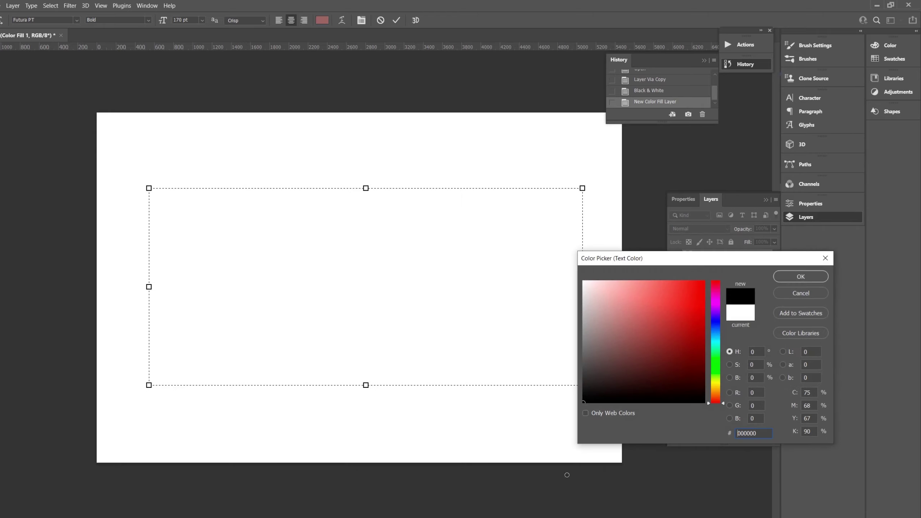
pyautogui.click(794, 278)
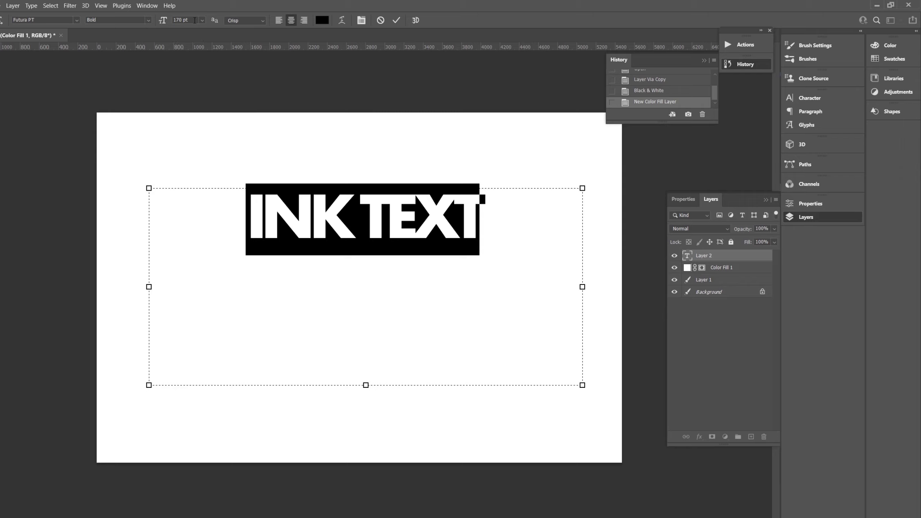
# Set the text's tracking to -15 in the Character panel and commit it
pyautogui.click(806, 98)
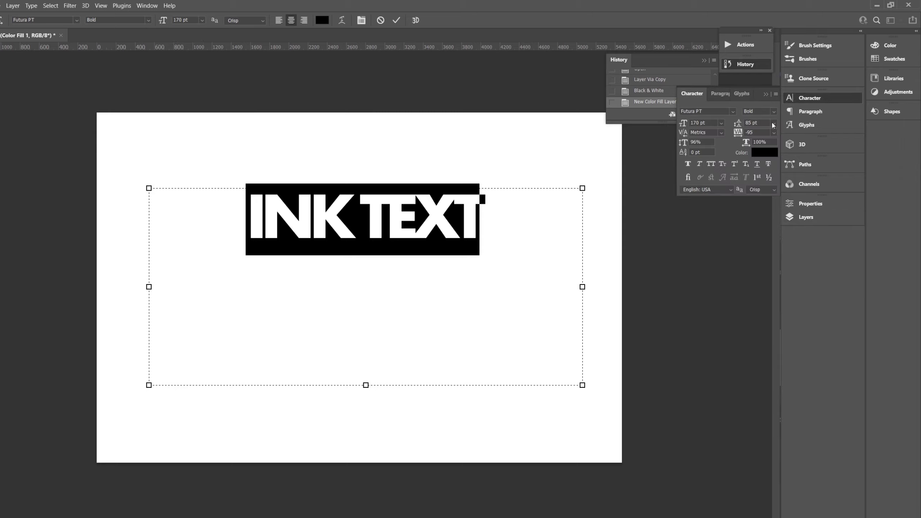
pyautogui.press('Up')
pyautogui.press('Up')
pyautogui.press('Up')
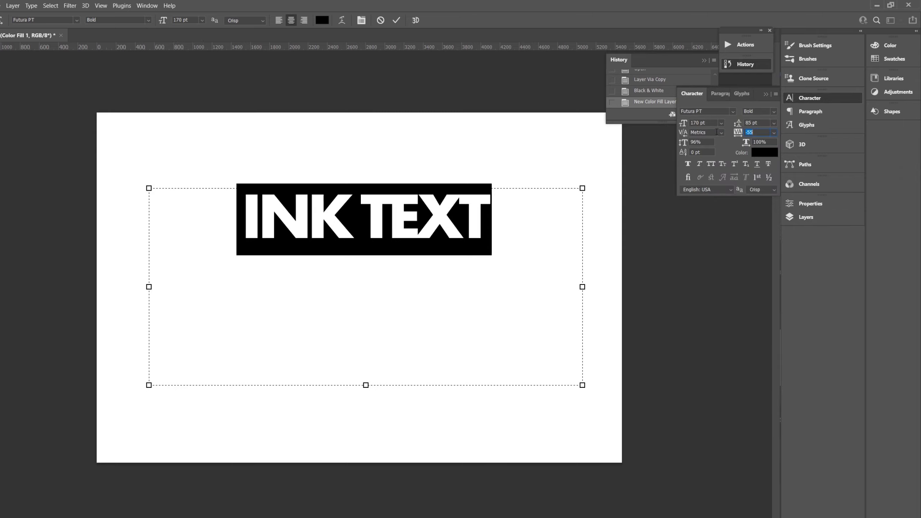
pyautogui.press('Up')
pyautogui.press('Up')
pyautogui.press('Up')
pyautogui.press('Up')
pyautogui.press('Up')
pyautogui.press('Up')
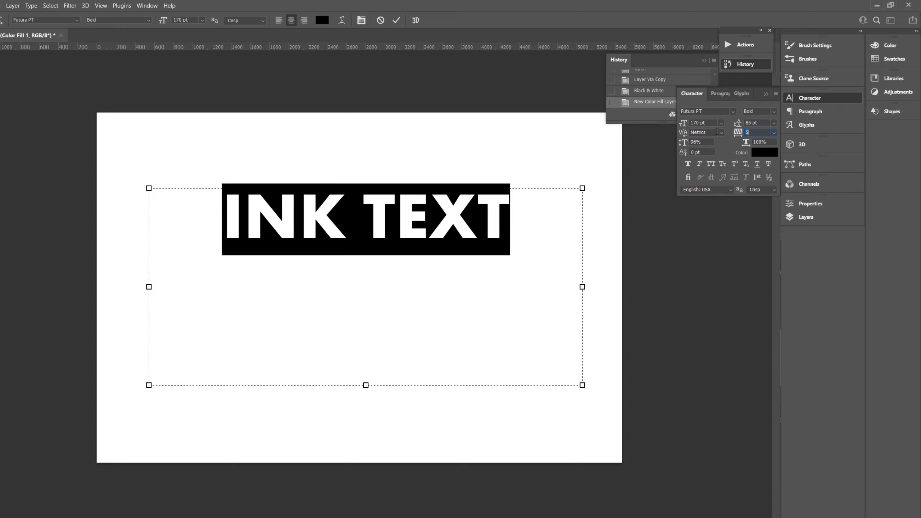
pyautogui.press('Down')
pyautogui.press('Down')
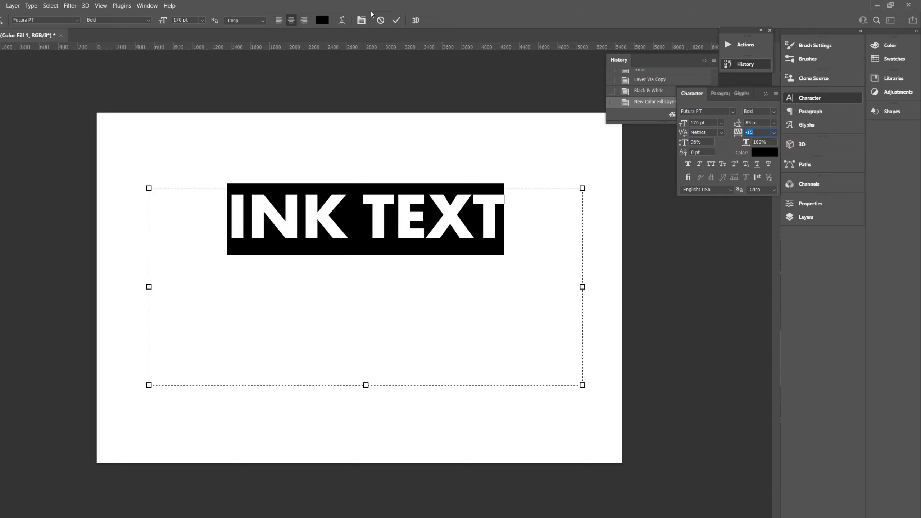
pyautogui.click(396, 20)
# Convert the INK TEXT layer into a smart object, undoing an accidental rasterize
pyautogui.click(794, 218)
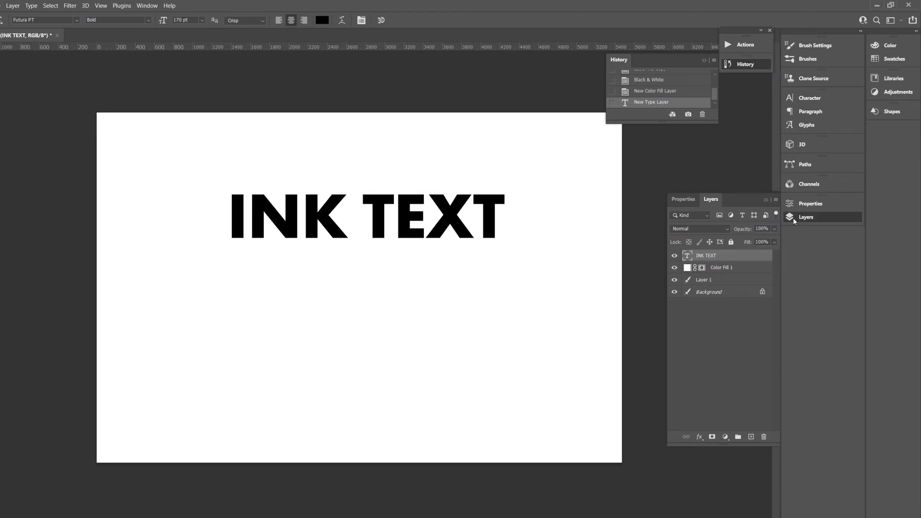
pyautogui.doubleClick(687, 256)
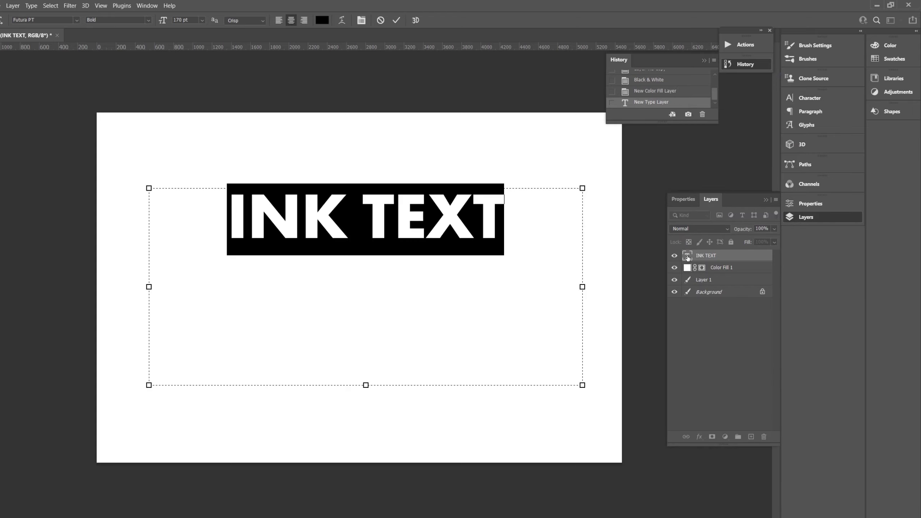
pyautogui.click(397, 20)
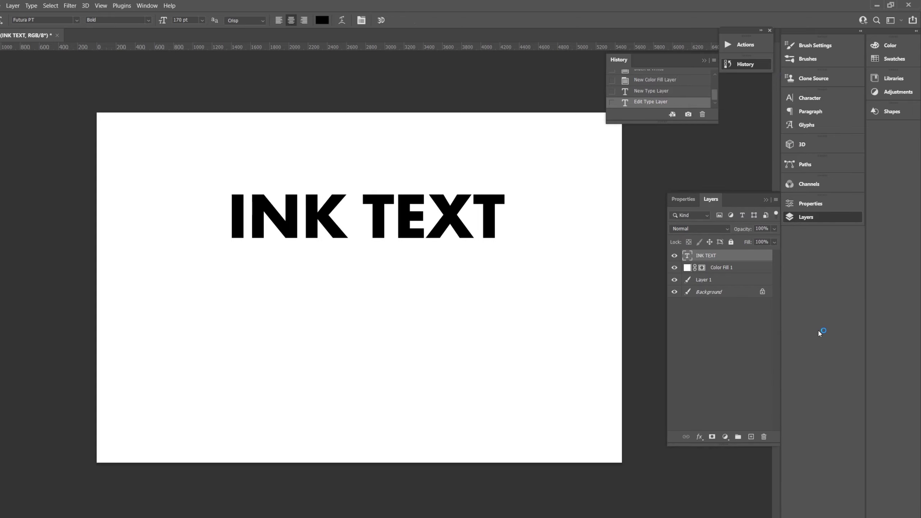
pyautogui.rightClick(743, 262)
pyautogui.click(793, 200)
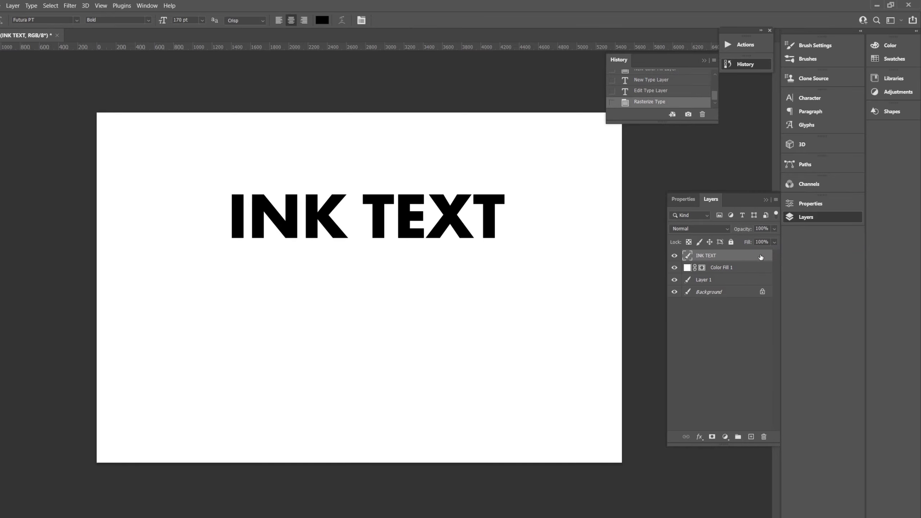
pyautogui.hotkey('ctrl', 'z')
pyautogui.rightClick(736, 255)
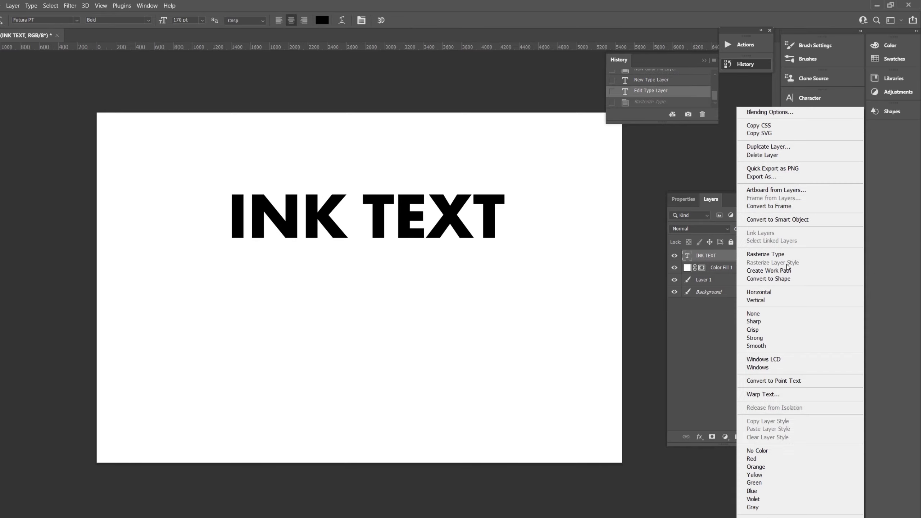
pyautogui.click(782, 220)
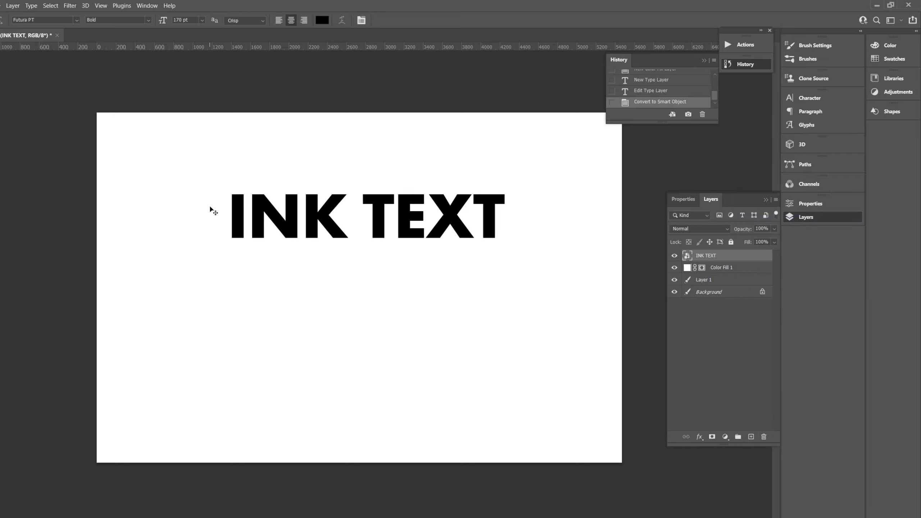
# Free Transform INK TEXT down toward the centre of the page
pyautogui.hotkey('ctrl', 't')
pyautogui.moveTo(396, 227); pyautogui.dragTo(387, 299)
pyautogui.press('Return')
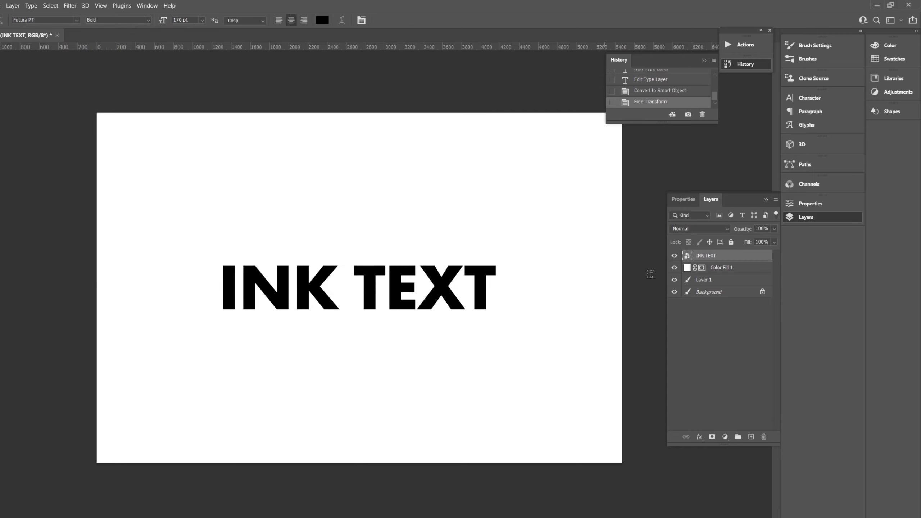
# Apply a Gaussian Blur of about 16.6 px to INK TEXT
pyautogui.click(70, 6)
pyautogui.moveTo(122, 120)
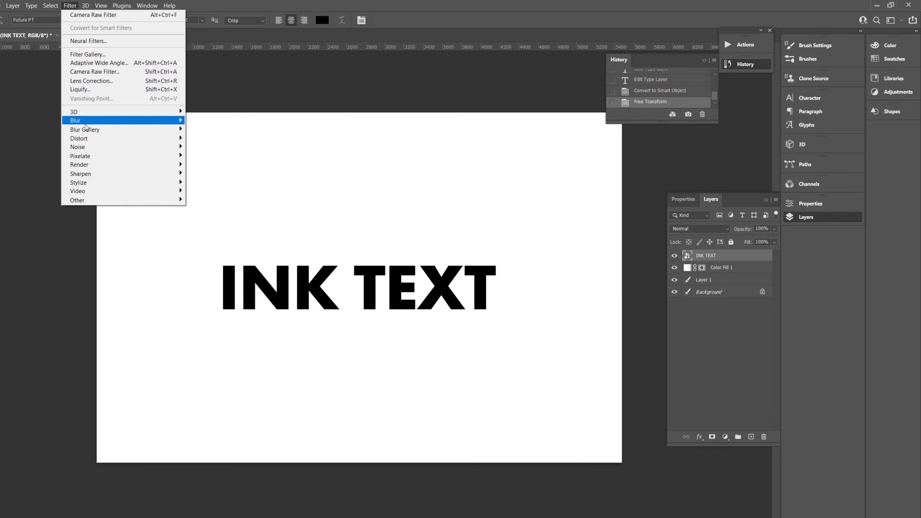
pyautogui.click(204, 156)
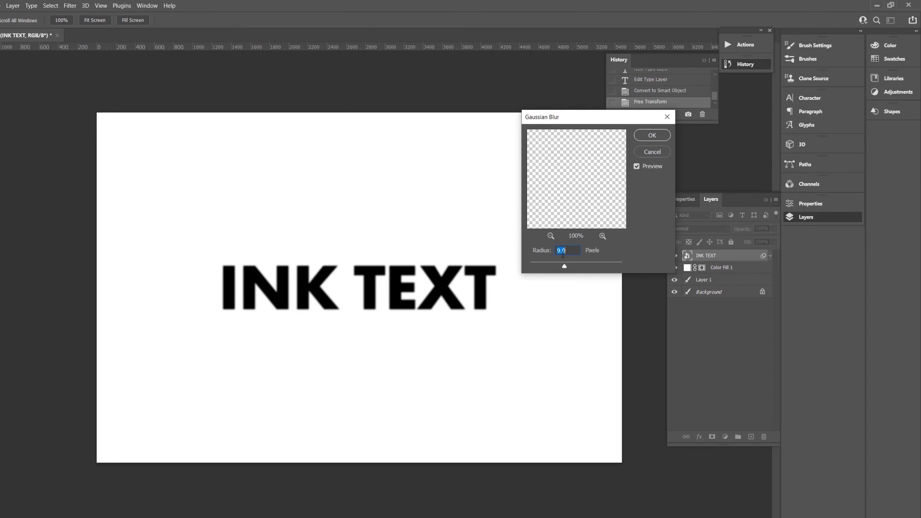
pyautogui.moveTo(563, 264); pyautogui.dragTo(569, 268)
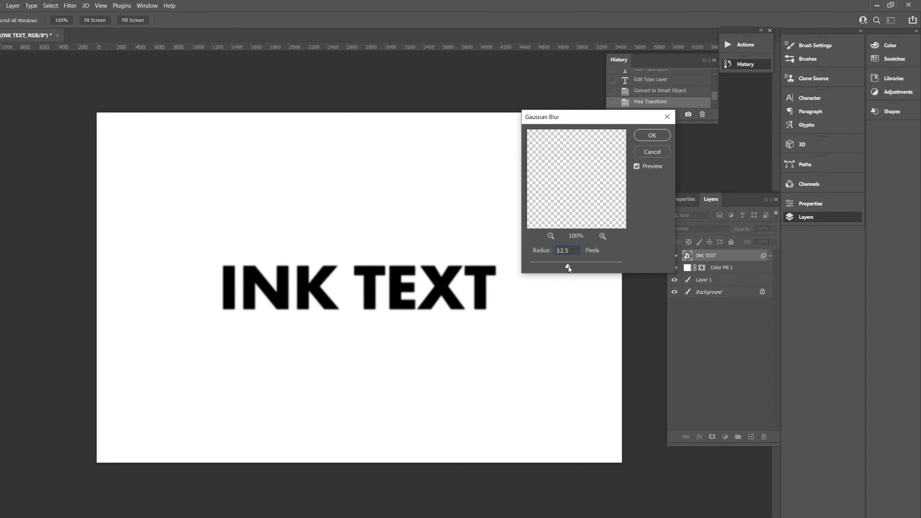
pyautogui.click(645, 138)
# Add a Threshold adjustment layer with its level raised to about 205
pyautogui.click(701, 436)
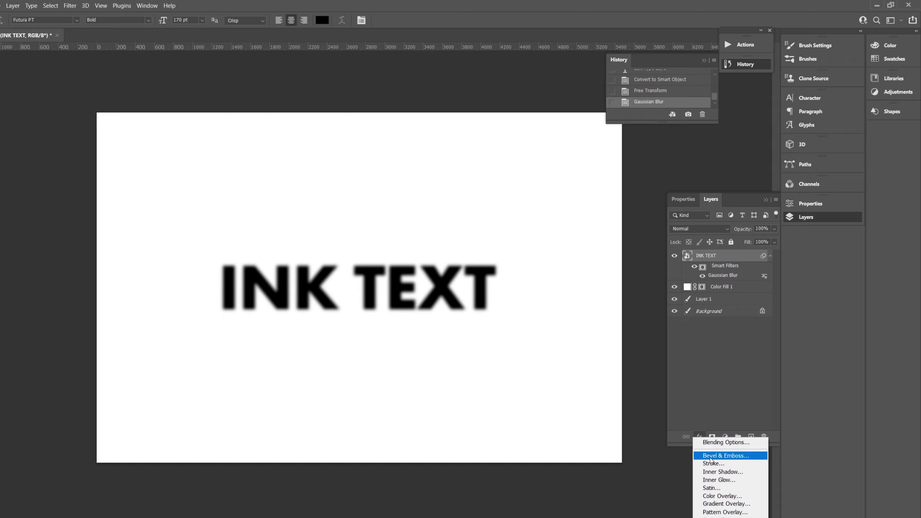
pyautogui.click(682, 440)
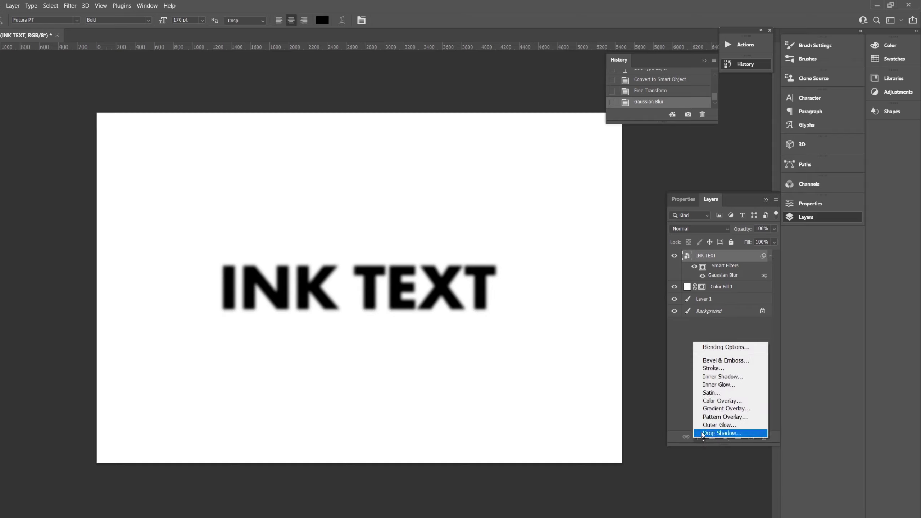
pyautogui.click(727, 437)
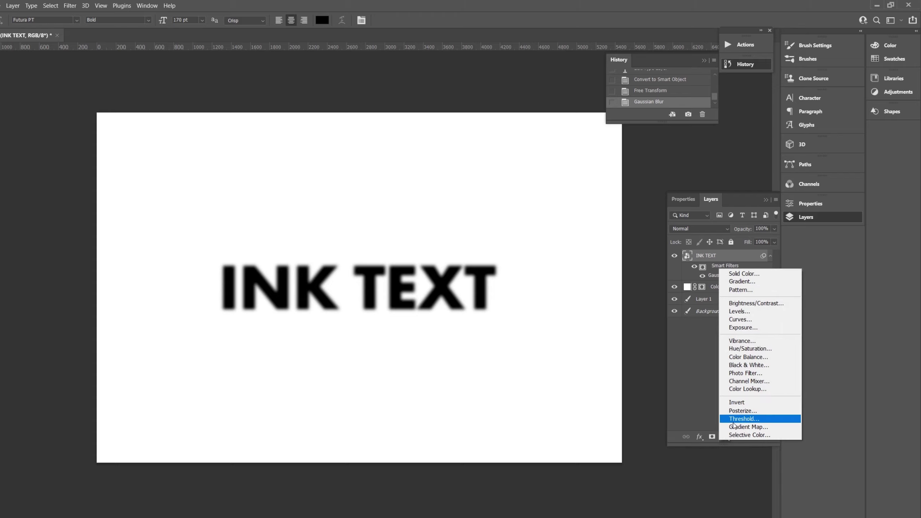
pyautogui.click(737, 419)
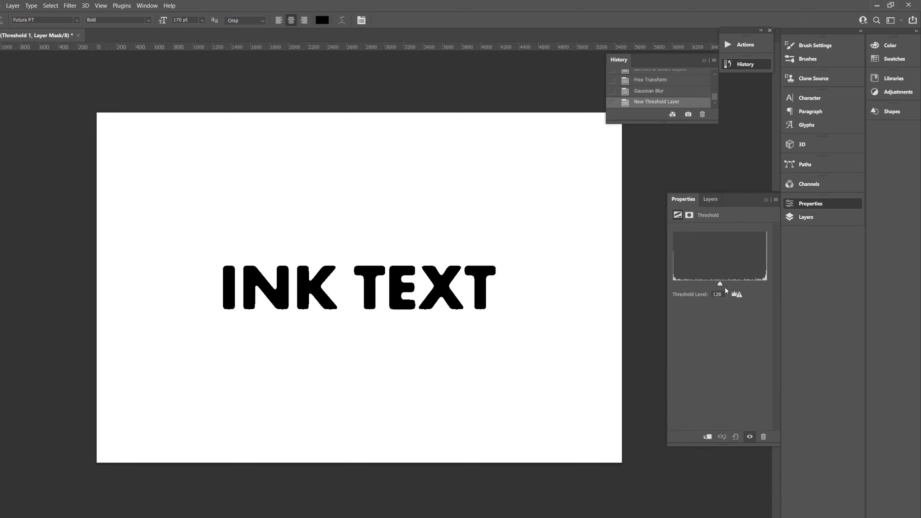
pyautogui.moveTo(720, 284); pyautogui.dragTo(749, 283)
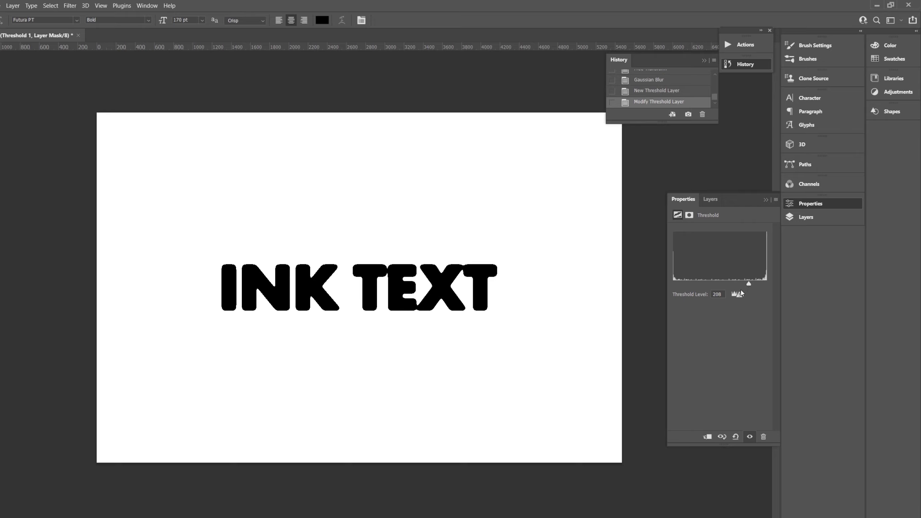
pyautogui.click(797, 217)
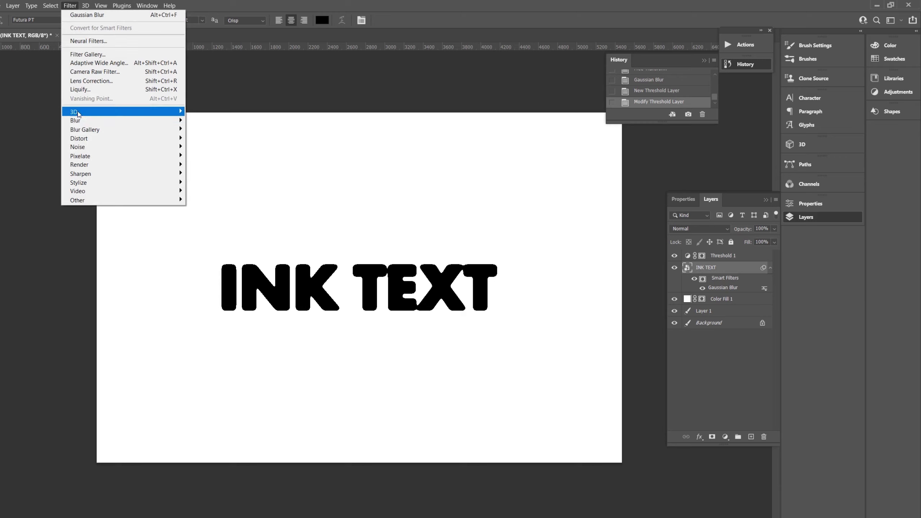
pyautogui.moveTo(79, 138)
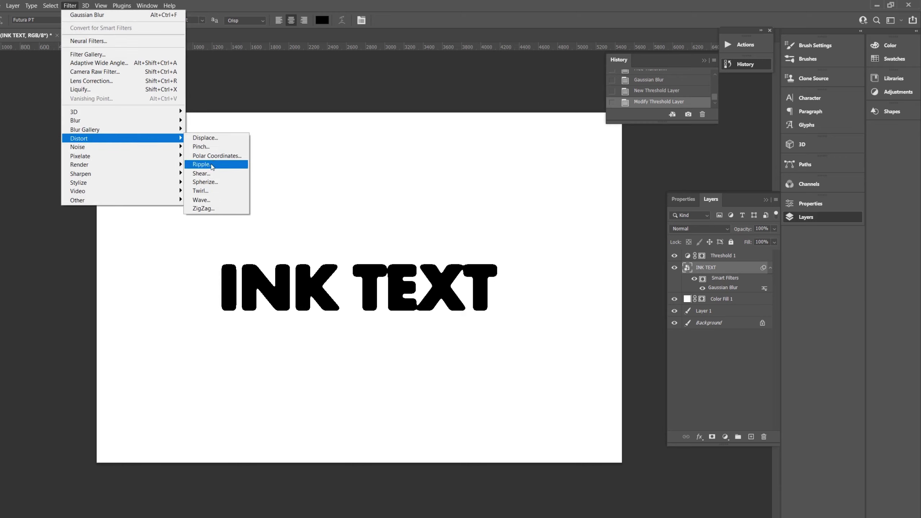
# Apply a Ripple distortion (Amount ~61, Medium) to INK TEXT
pyautogui.click(202, 164)
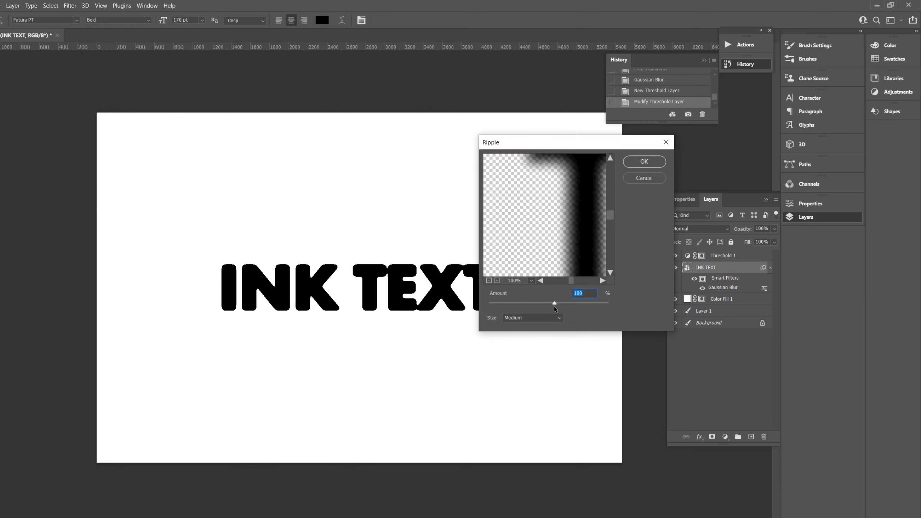
pyautogui.moveTo(553, 303); pyautogui.dragTo(571, 303)
pyautogui.click(646, 161)
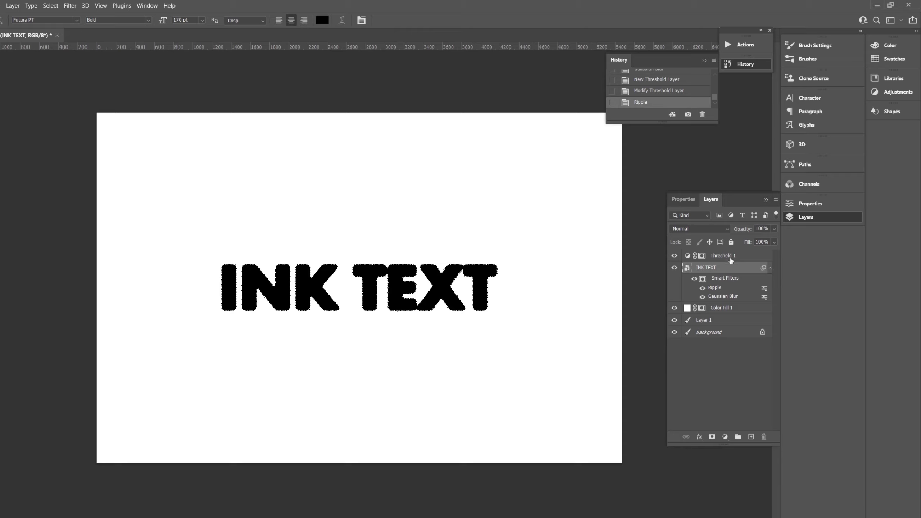
# Reopen the Gaussian Blur smart filter and fine-tune its radius
pyautogui.doubleClick(719, 297)
pyautogui.click(468, 214)
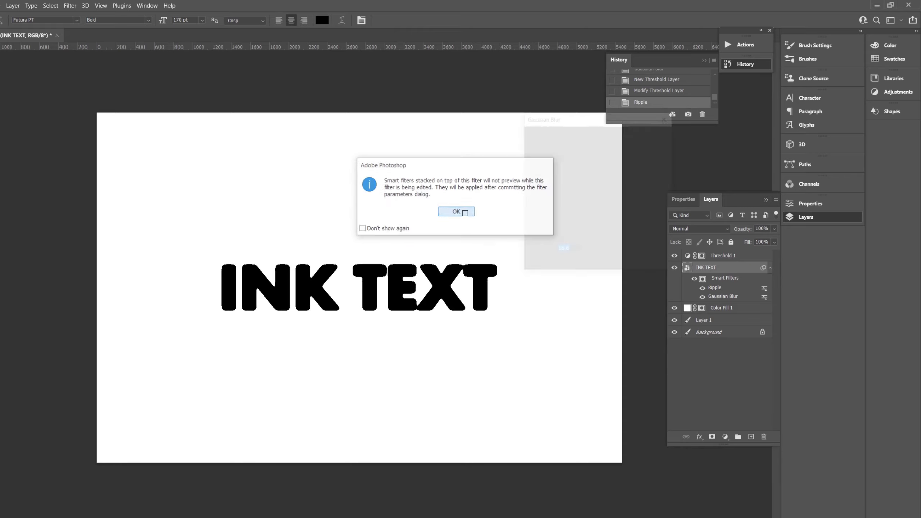
pyautogui.moveTo(569, 266); pyautogui.dragTo(571, 267)
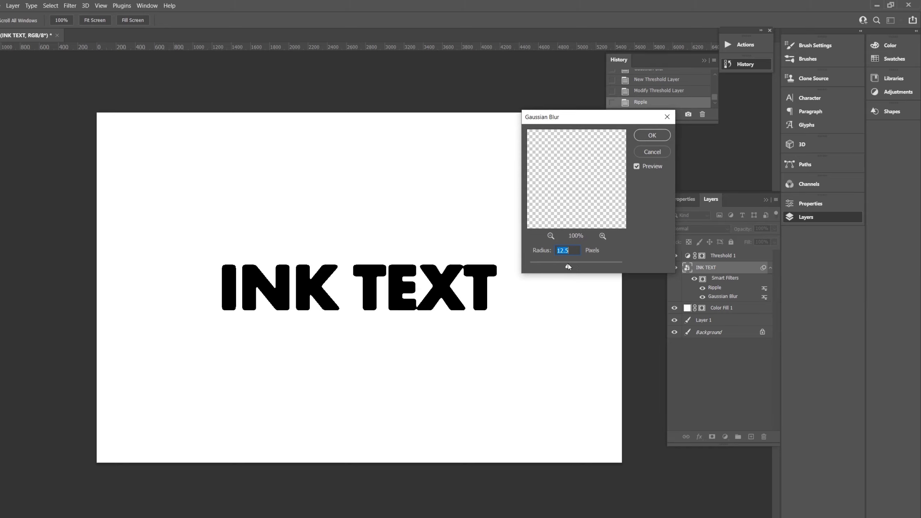
pyautogui.moveTo(570, 267); pyautogui.dragTo(569, 267)
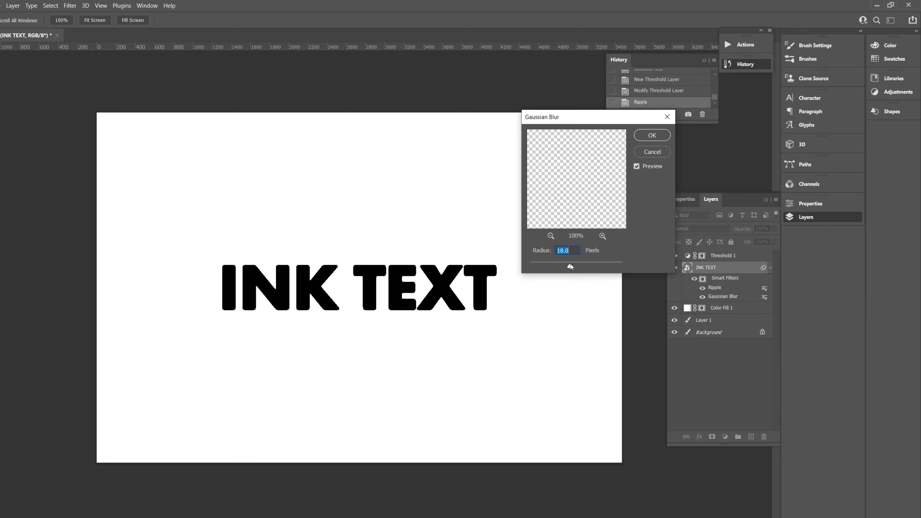
pyautogui.click(654, 135)
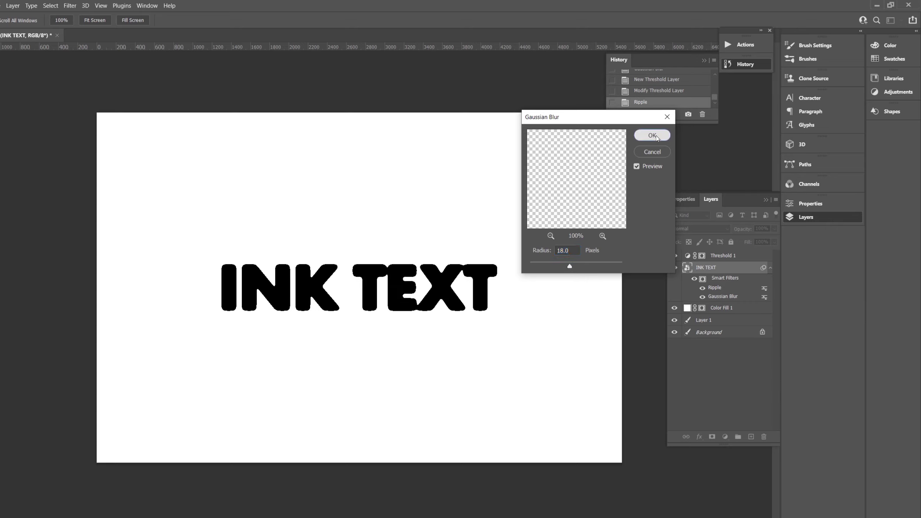
# Apply a Displace filter with horizontal scale 20 to INK TEXT, then select the threshold, text and fill layers
pyautogui.click(70, 6)
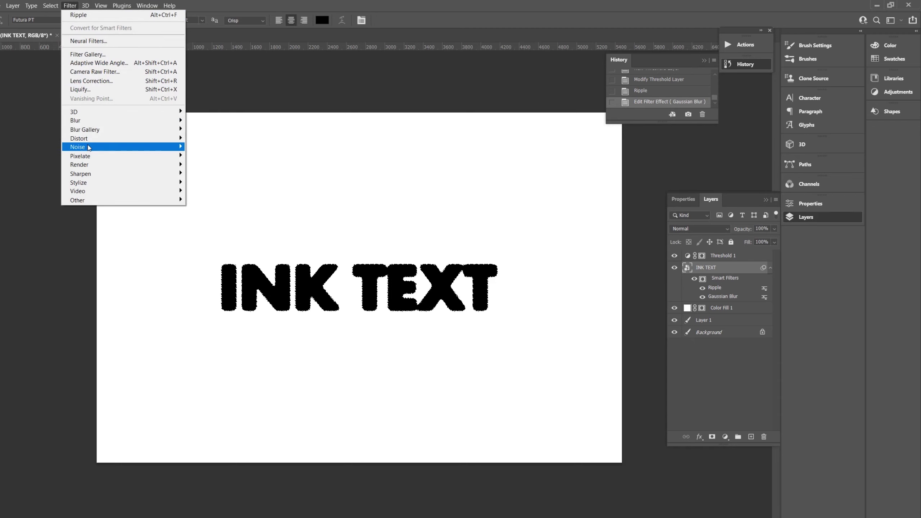
pyautogui.click(205, 139)
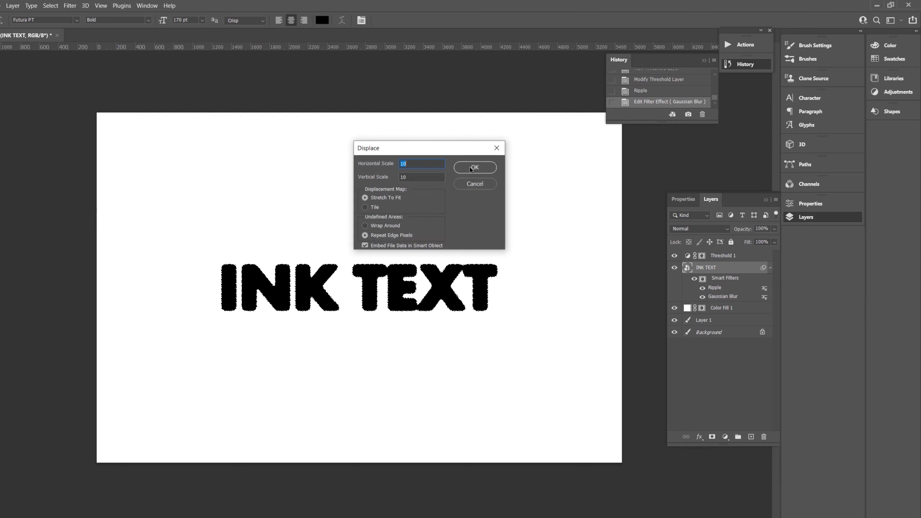
pyautogui.write('20')
pyautogui.click(438, 176)
pyautogui.click(464, 168)
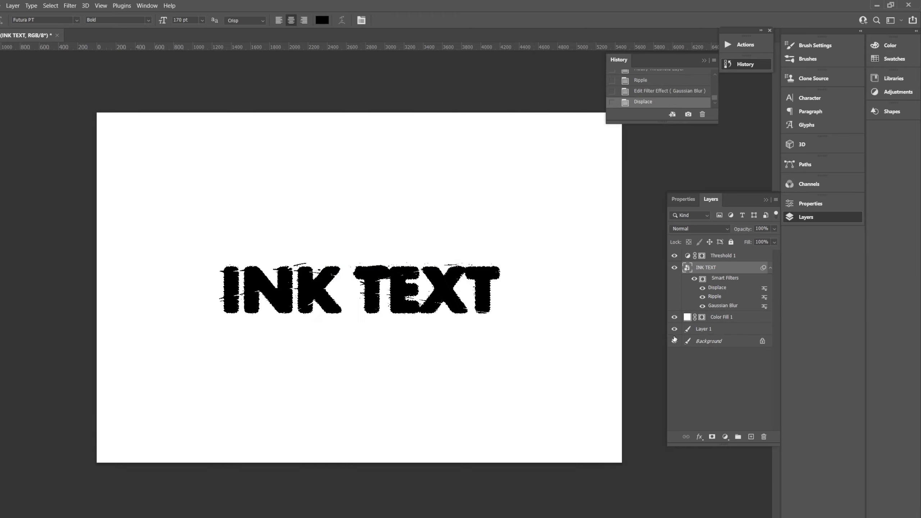
pyautogui.moveTo(677, 337); pyautogui.dragTo(748, 275)
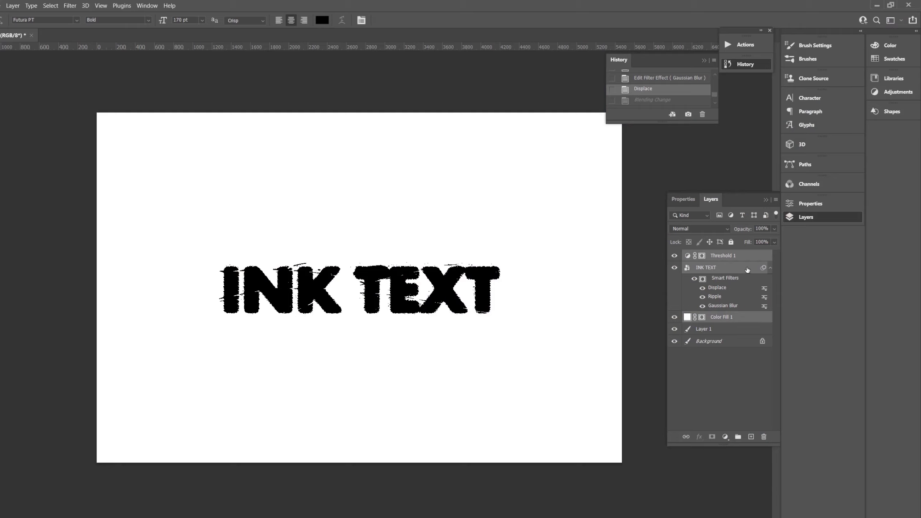
# Merge duplicates of the selected layers into one pixel layer and hide all other layers
pyautogui.hotkey('ctrl', 'j')
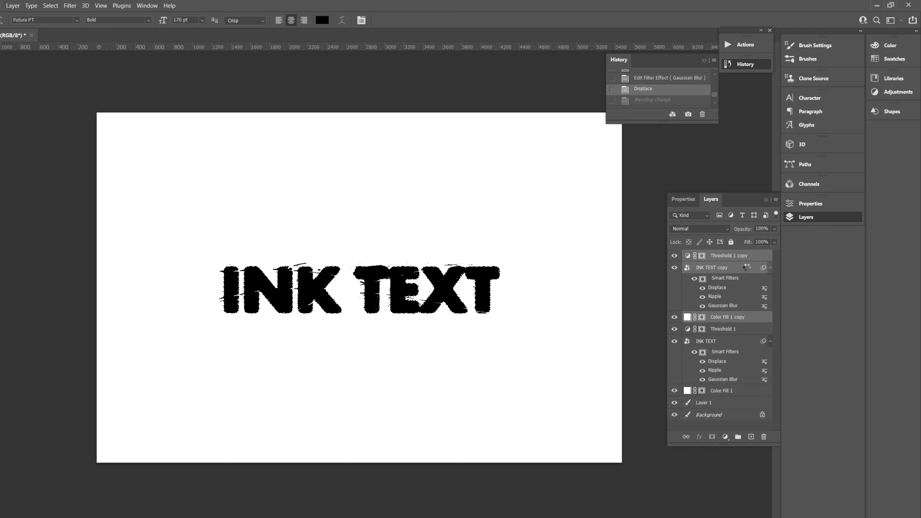
pyautogui.hotkey('ctrl', 'e')
pyautogui.moveTo(674, 267); pyautogui.dragTo(674, 279)
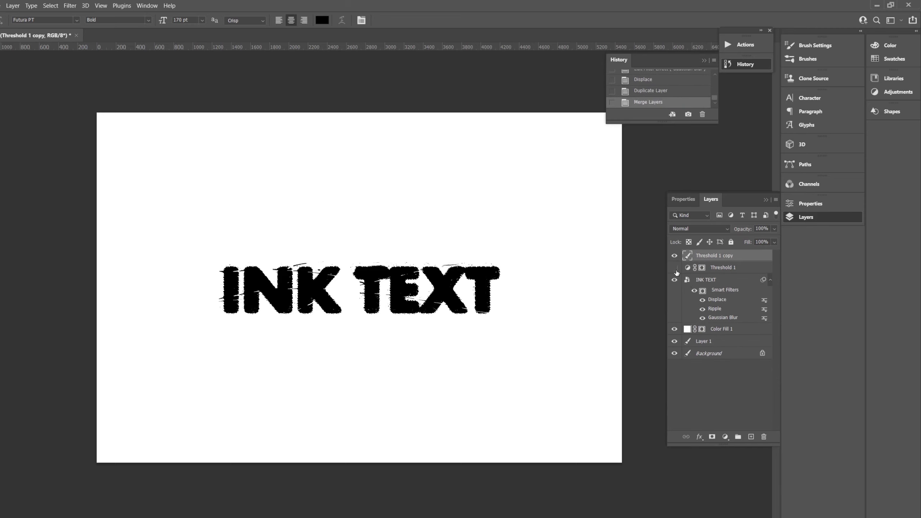
pyautogui.moveTo(674, 329); pyautogui.dragTo(674, 356)
# Select the black ink of the letters with Color Range
pyautogui.click(51, 6)
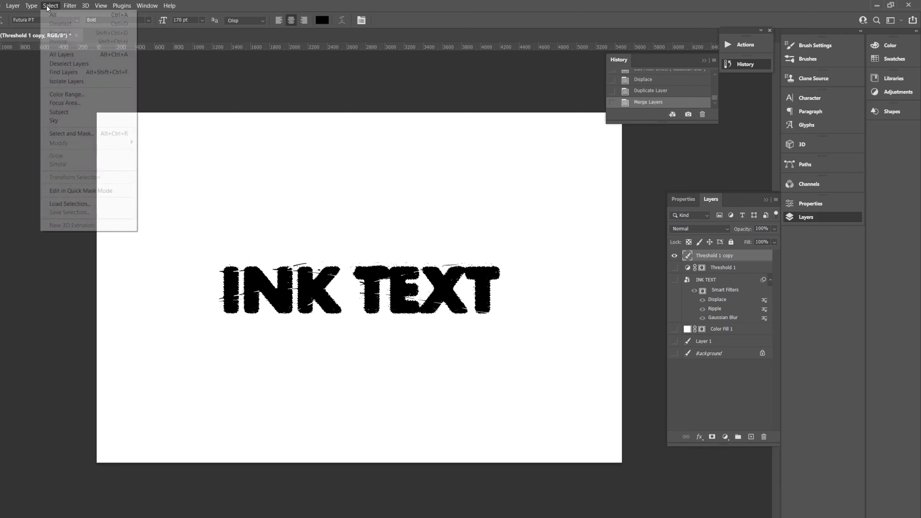
pyautogui.click(67, 94)
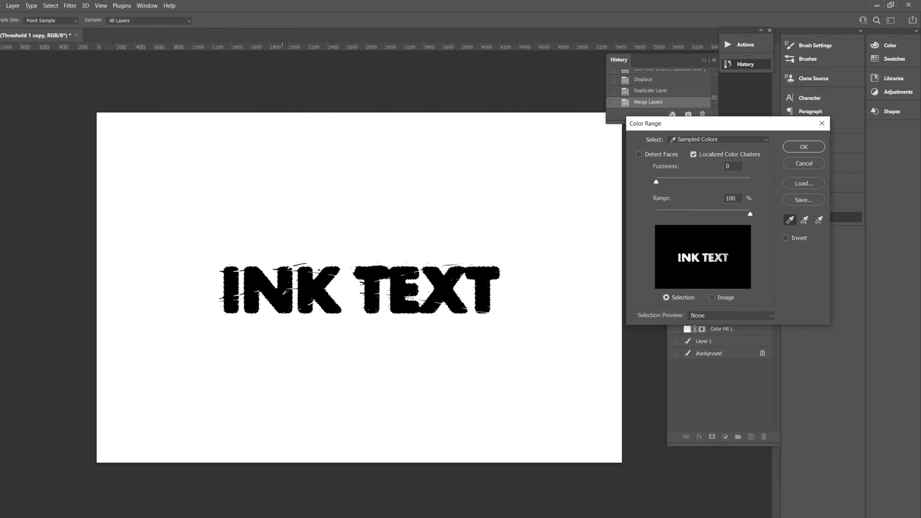
pyautogui.click(803, 220)
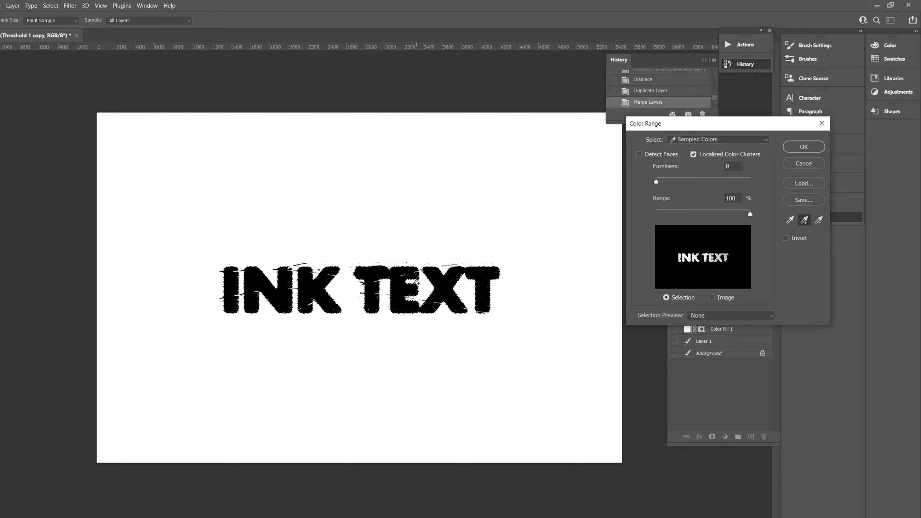
pyautogui.click(405, 288)
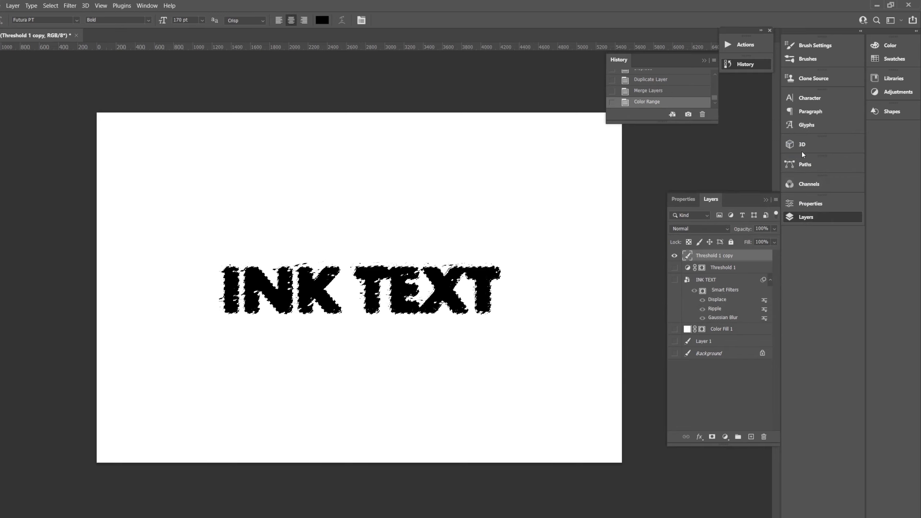
# Copy the ink to a new layer, hide the threshold copy, then duplicate and merge the copies
pyautogui.hotkey('ctrl', 'j')
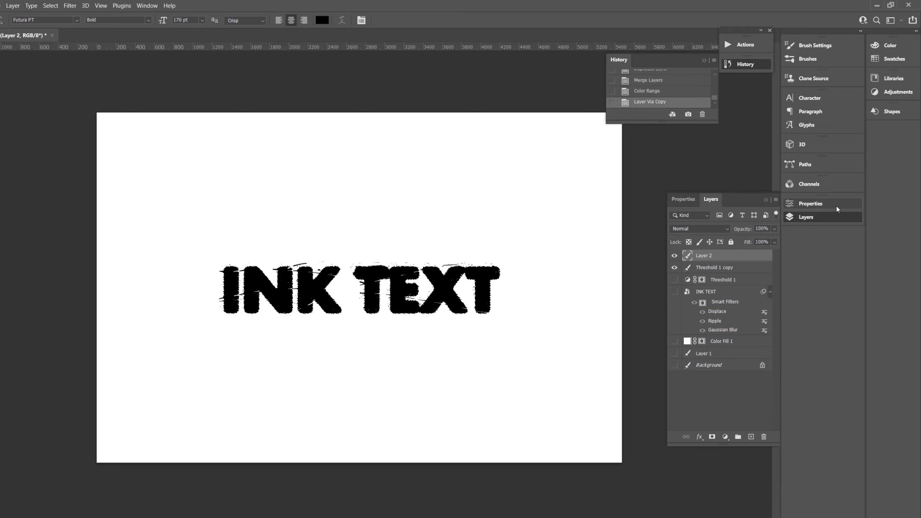
pyautogui.click(674, 268)
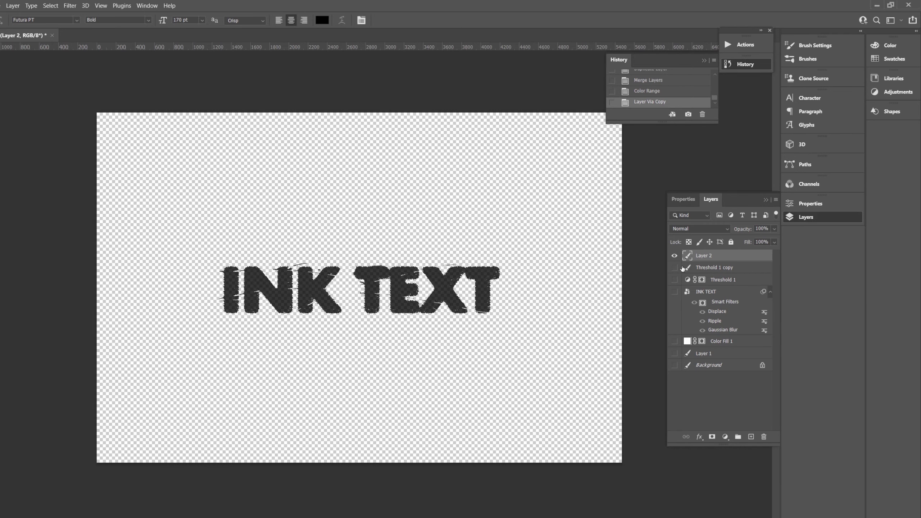
pyautogui.hotkey('ctrl', 'j')
pyautogui.hotkey('ctrl', 'j')
pyautogui.hotkey('ctrl', 'j')
pyautogui.hotkey('ctrl', 'j')
pyautogui.hotkey('ctrl', 'j')
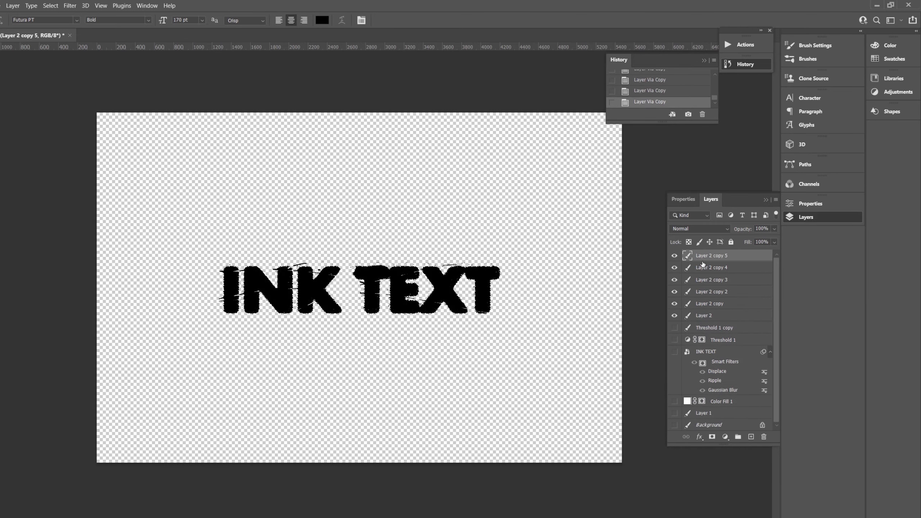
pyautogui.keyDown('shift'); pyautogui.click(719, 317); pyautogui.keyUp('shift')
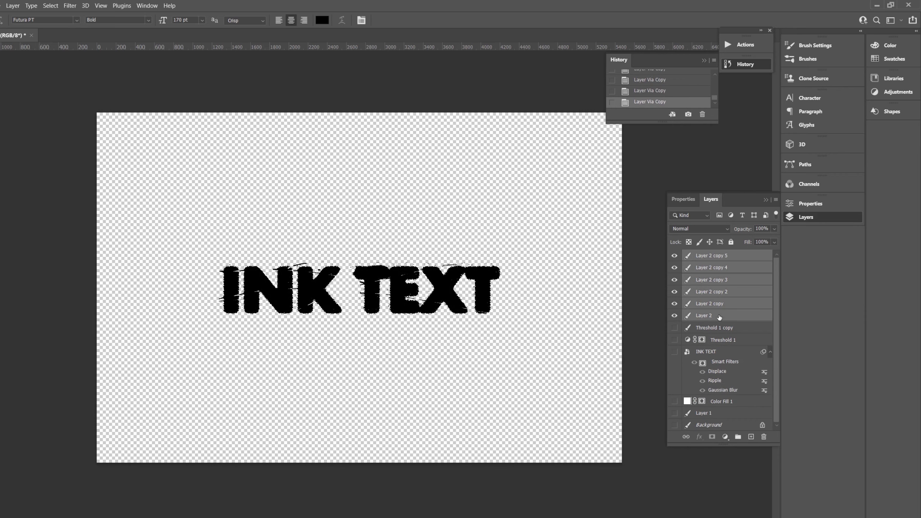
pyautogui.hotkey('ctrl', 'e')
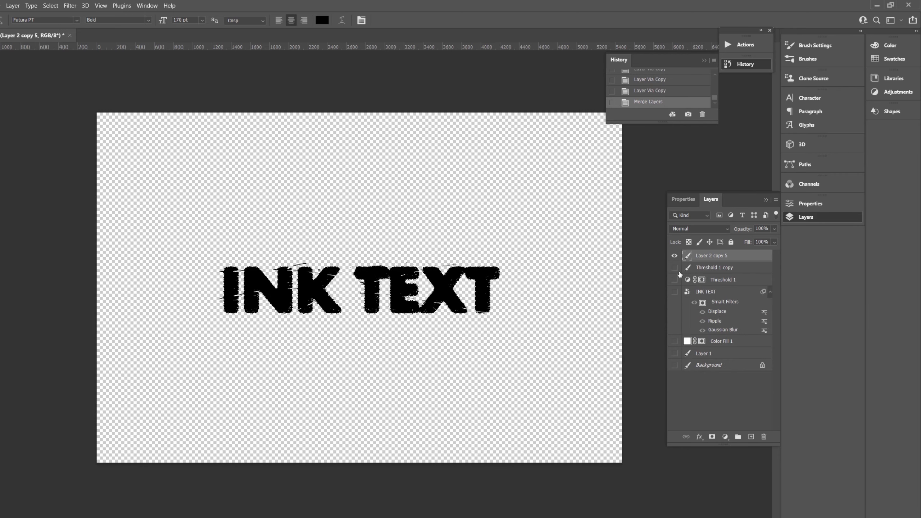
# Show the crumpled paper layer and set the ink text layer to Overlay blending
pyautogui.click(675, 353)
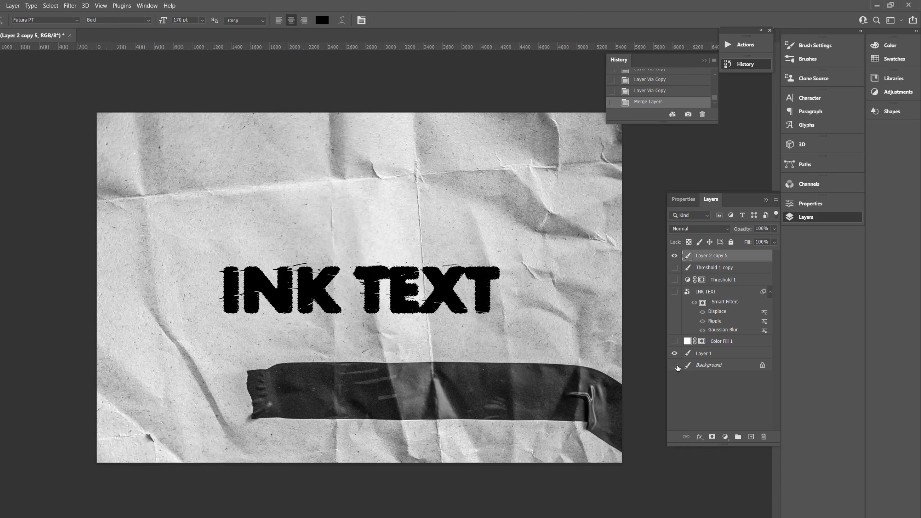
pyautogui.click(702, 229)
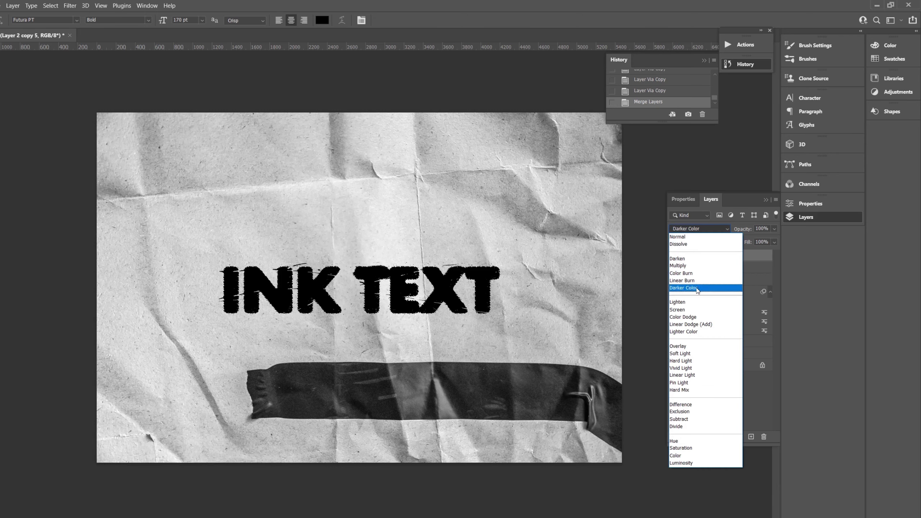
pyautogui.click(699, 265)
pyautogui.click(700, 229)
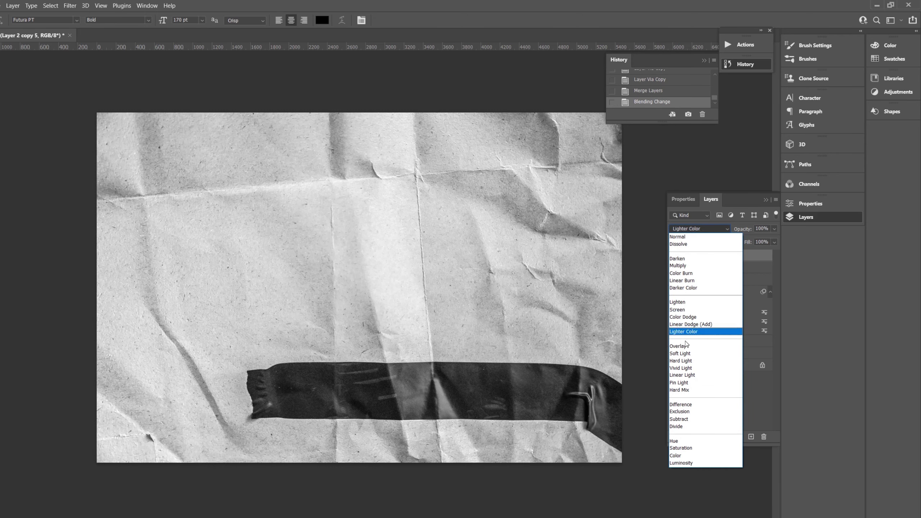
pyautogui.click(679, 333)
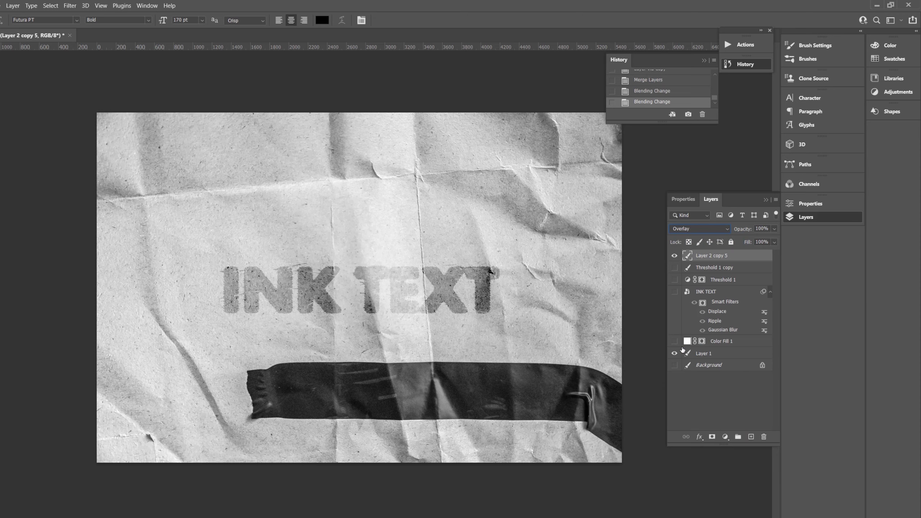
# Duplicate the Overlay ink layer to darken the text
pyautogui.hotkey('ctrl', 'j')
pyautogui.hotkey('ctrl', 'j')
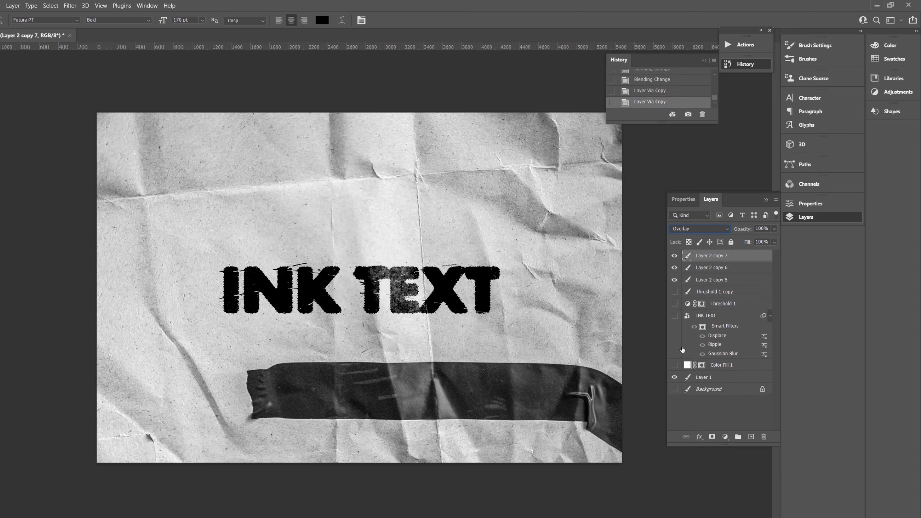
pyautogui.hotkey('ctrl', 'z')
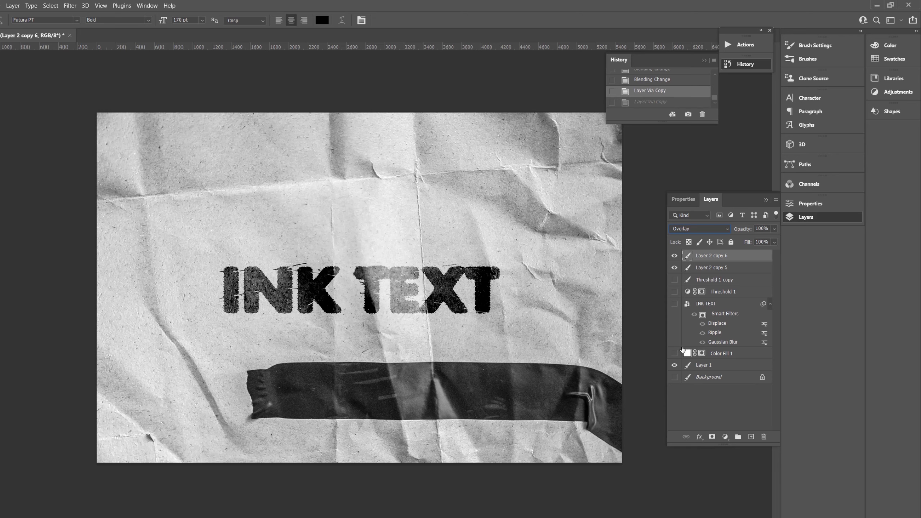
pyautogui.hotkey('ctrl', 'shift', 'z')
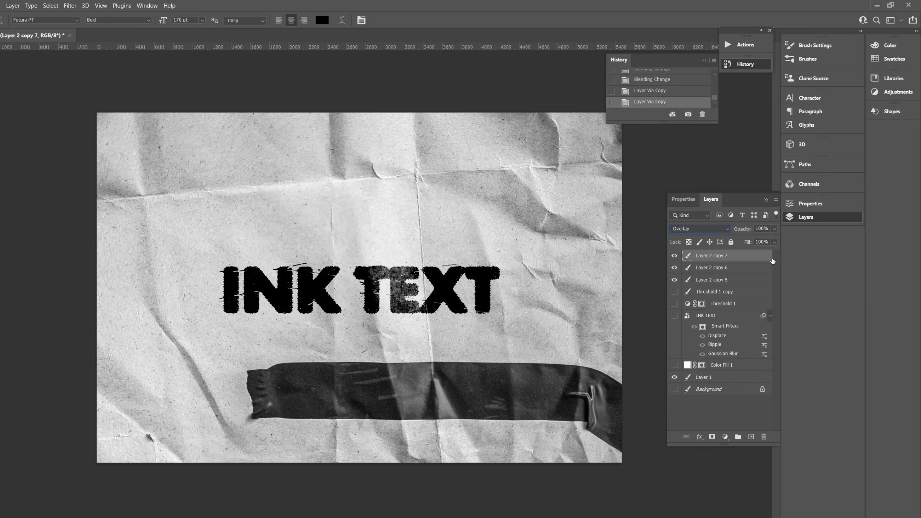
# Give the top ink-text copy a Gaussian Blur of about 40 pixels radius
pyautogui.click(70, 5)
pyautogui.moveTo(74, 120)
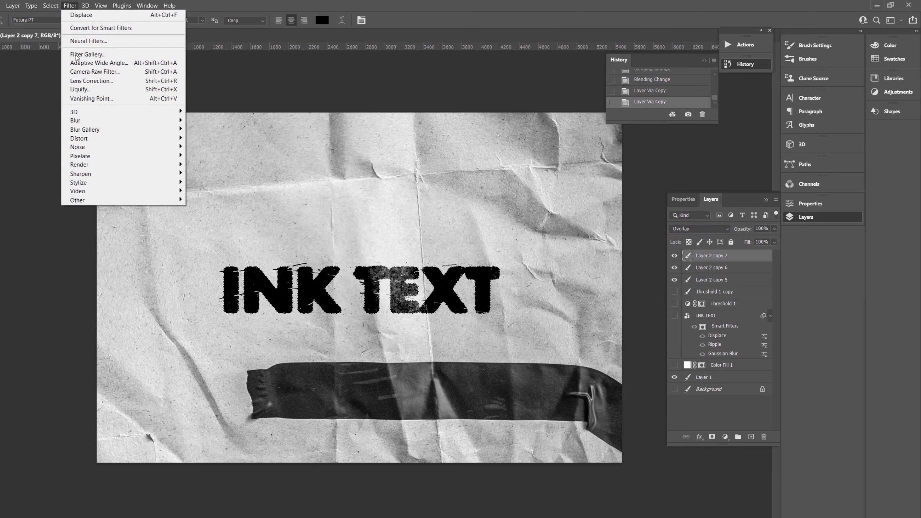
pyautogui.click(210, 159)
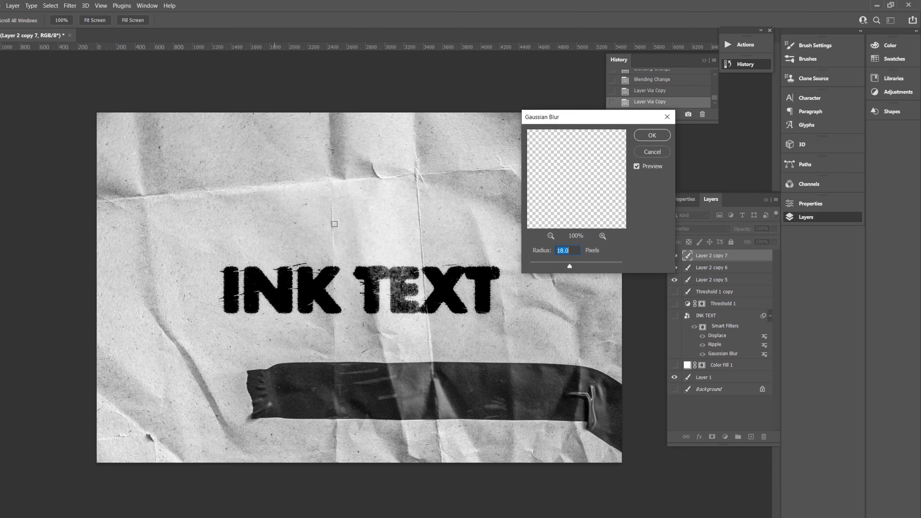
pyautogui.moveTo(575, 266); pyautogui.dragTo(574, 268)
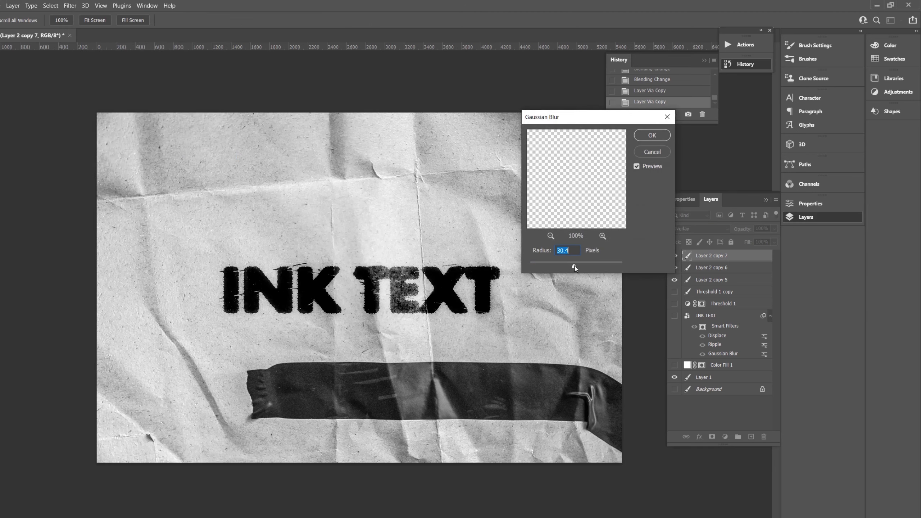
pyautogui.click(651, 134)
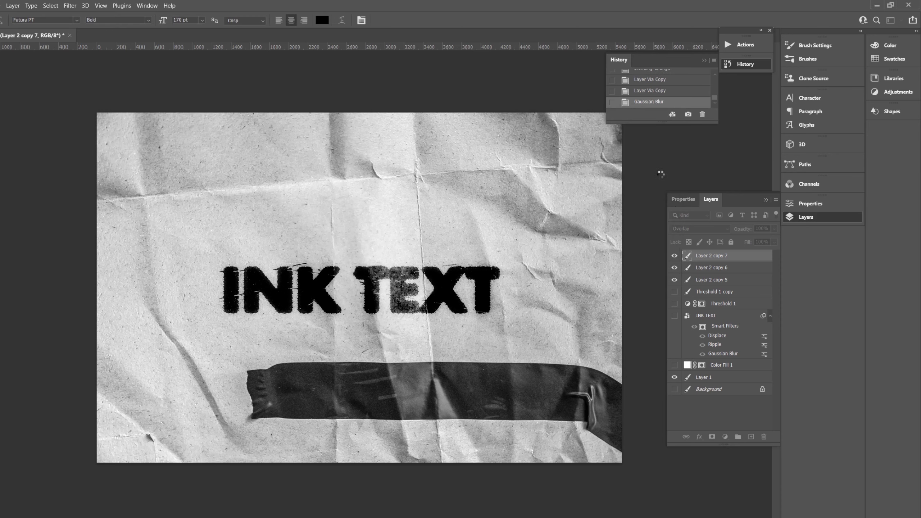
# Apply a Box Blur with an increased radius to Layer 2 copy 6
pyautogui.click(703, 269)
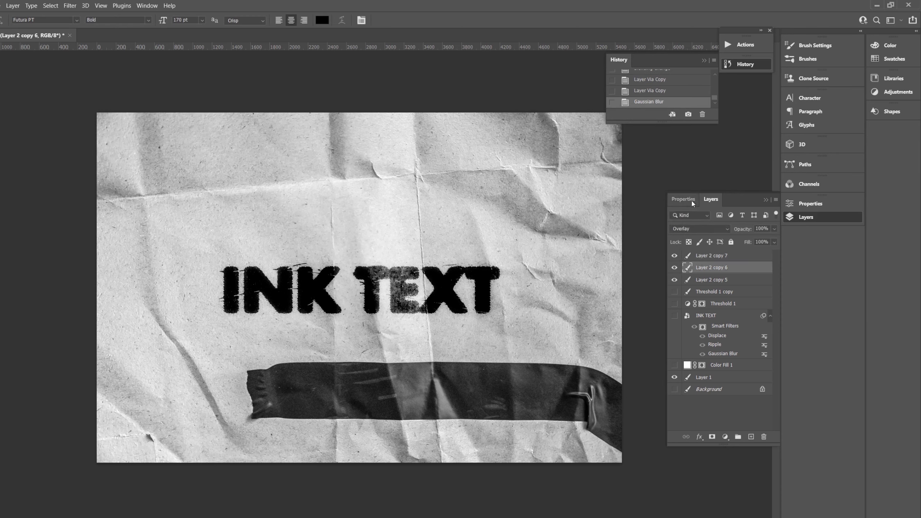
pyautogui.click(69, 5)
pyautogui.moveTo(108, 120)
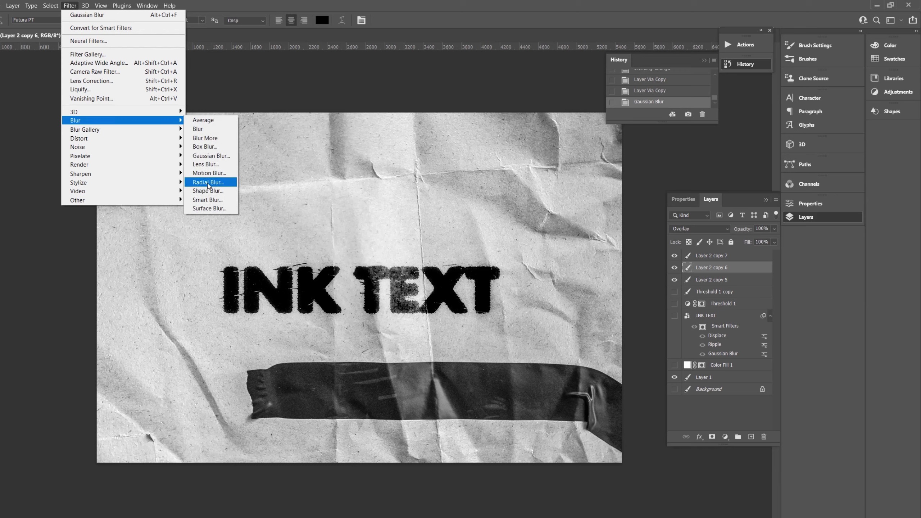
pyautogui.click(205, 146)
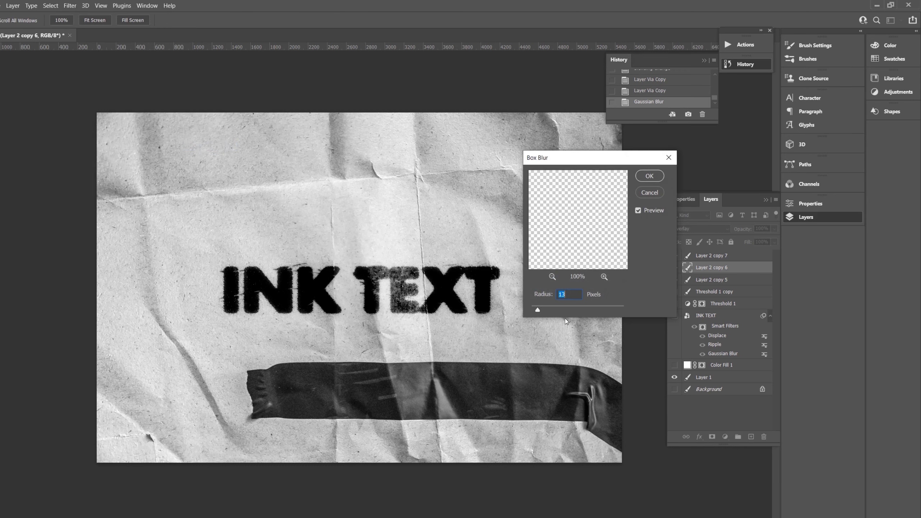
pyautogui.moveTo(532, 310); pyautogui.dragTo(535, 310)
pyautogui.click(641, 176)
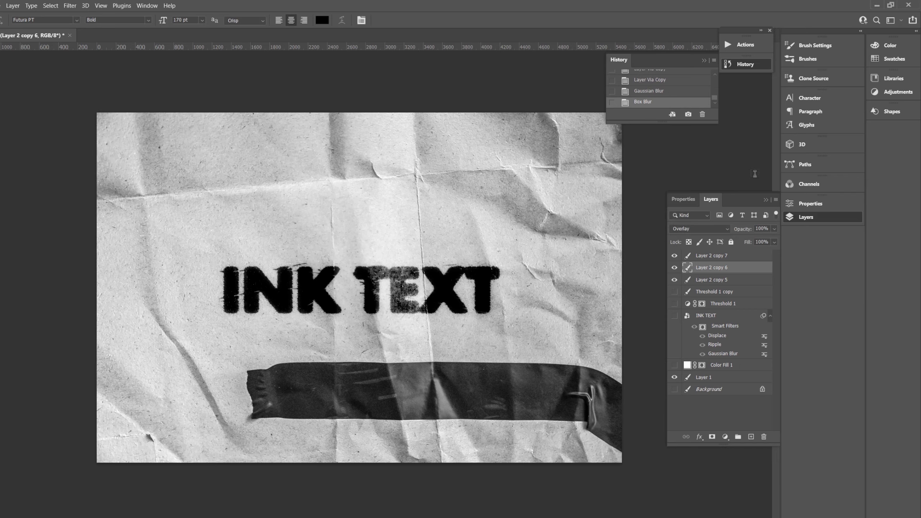
# Zoom in twice and scroll left and right across the blurred ink text to inspect it
pyautogui.hotkey('ctrl', '+')
pyautogui.hotkey('ctrl', '+')
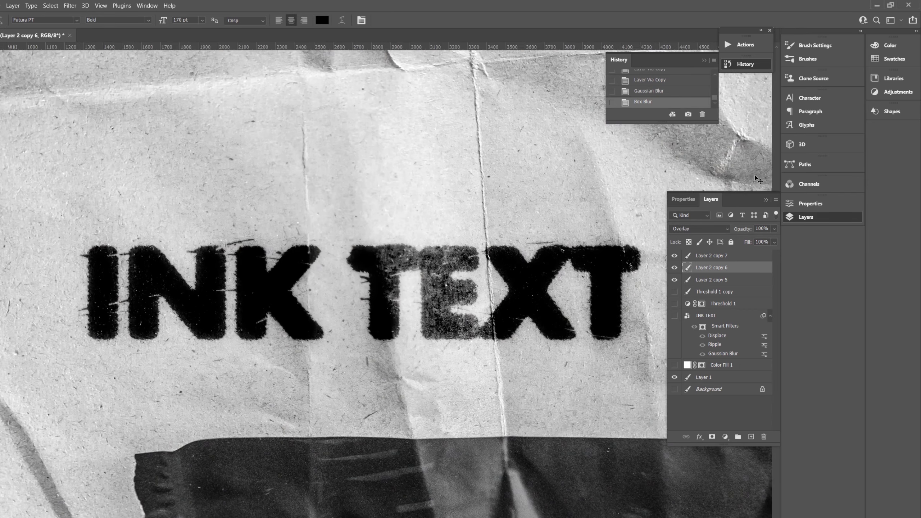
pyautogui.hotkey('ctrl', '+')
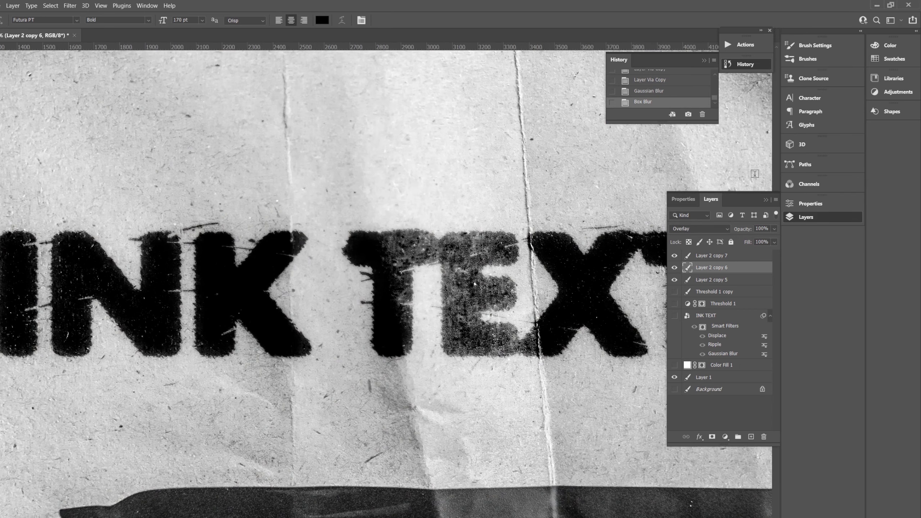
pyautogui.hscroll(-1, 462, 499)
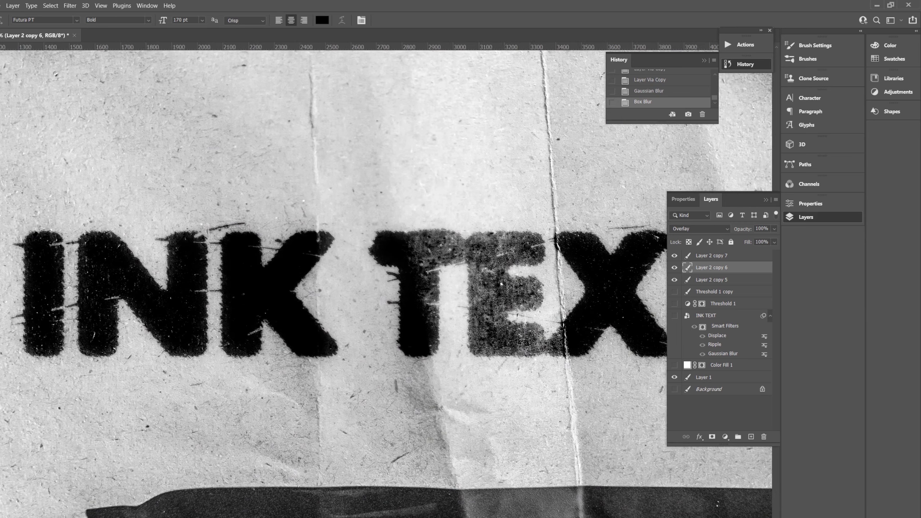
pyautogui.hscroll(-10, 386, 279)
pyautogui.hscroll(-8, 386, 280)
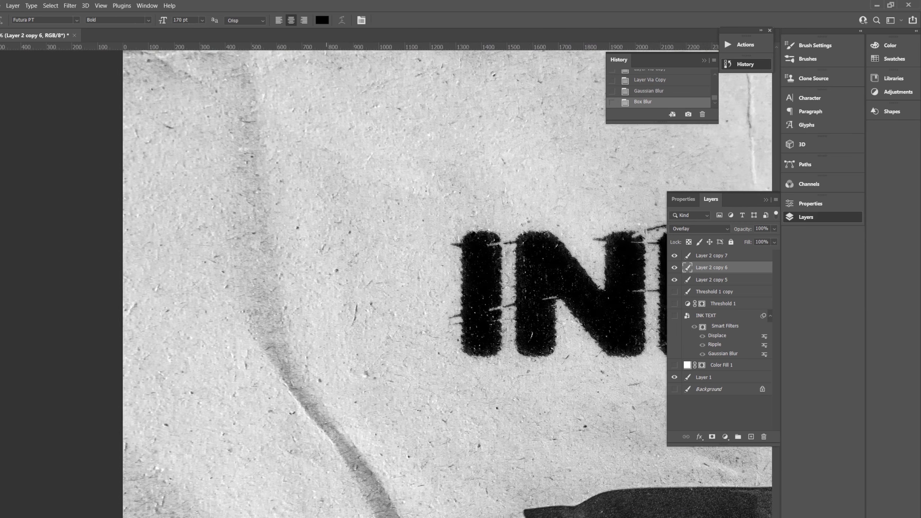
pyautogui.hscroll(5, 473, 515)
pyautogui.hscroll(5, 473, 515)
pyautogui.hscroll(5, 472, 515)
pyautogui.hscroll(4, 473, 515)
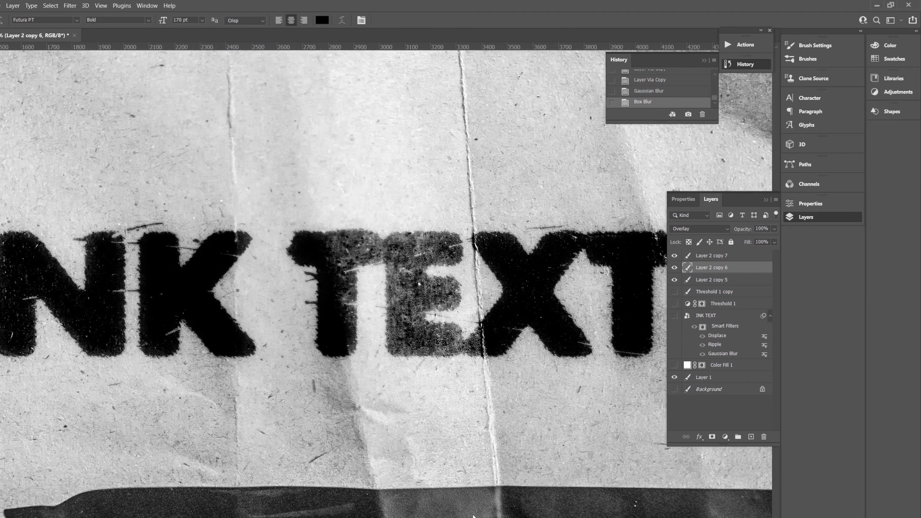
pyautogui.hscroll(4, 472, 515)
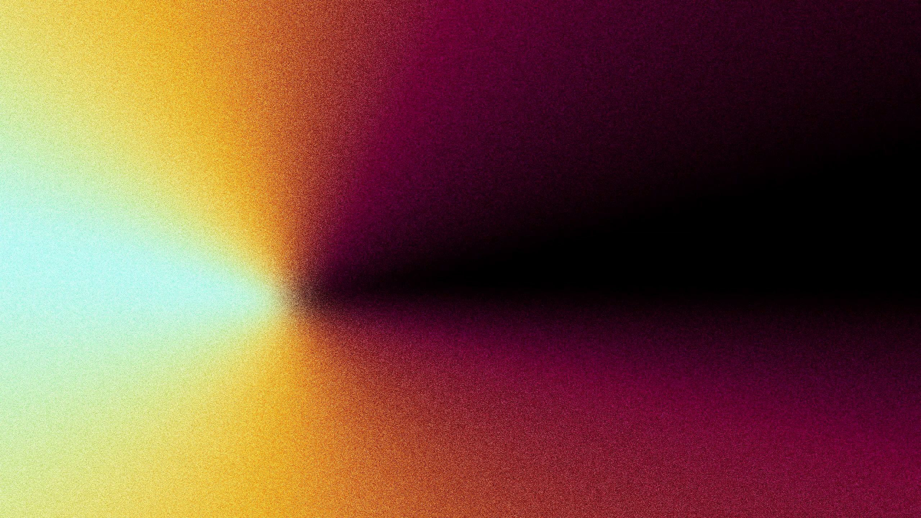